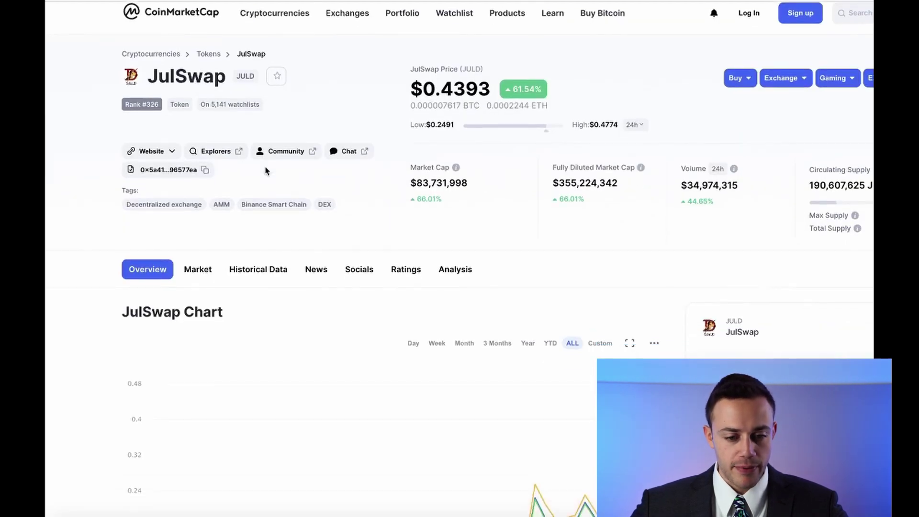
Review JulSwap's CoinMarketCap page and the February 2021 candles on the BNBUSDT daily chart.
scroll(249, 132, up, 1)
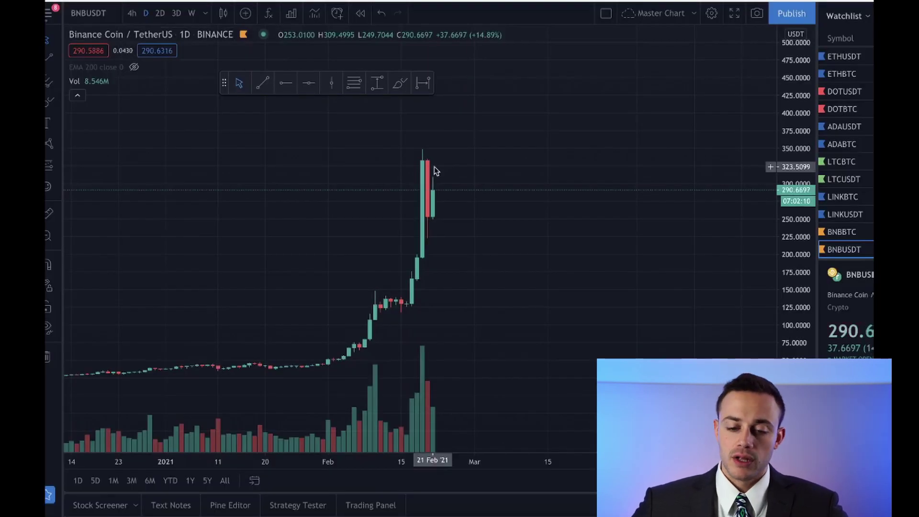
scroll(434, 168, up, 1)
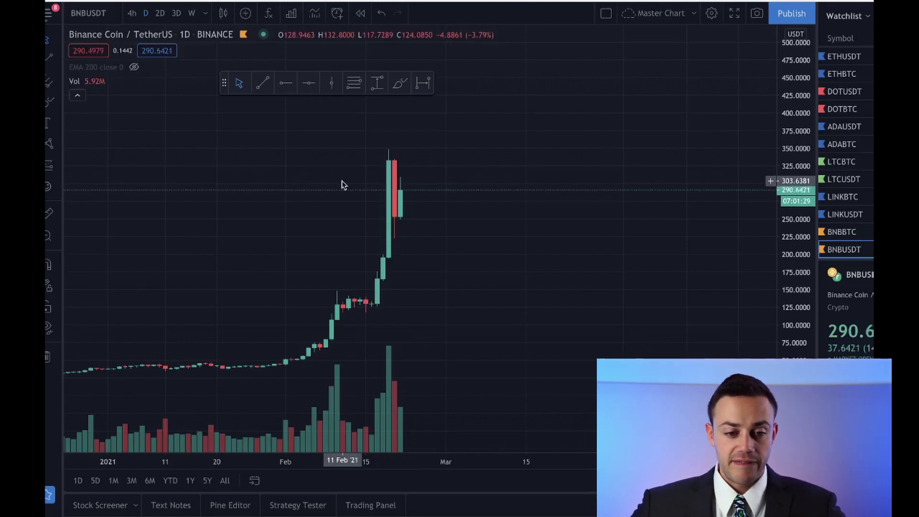
scroll(515, 213, up, 2)
drag(446, 230, 611, 253)
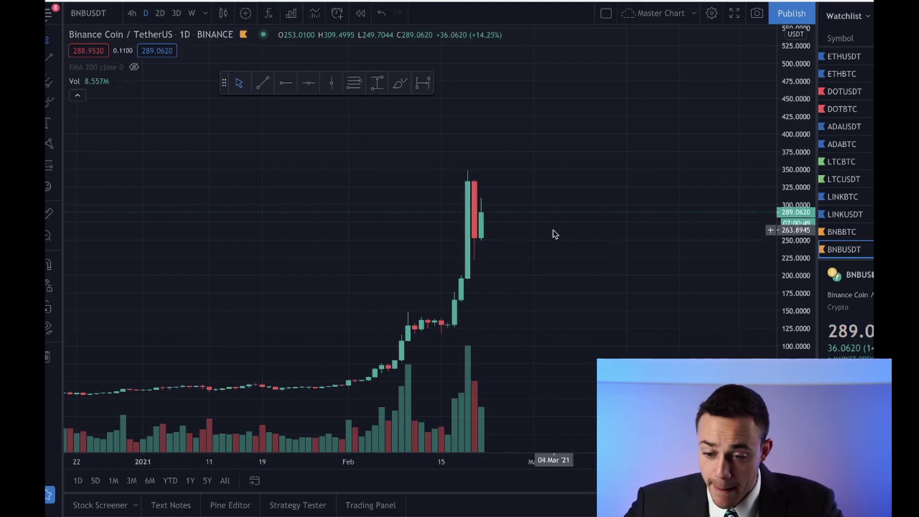
scroll(552, 229, up, 1)
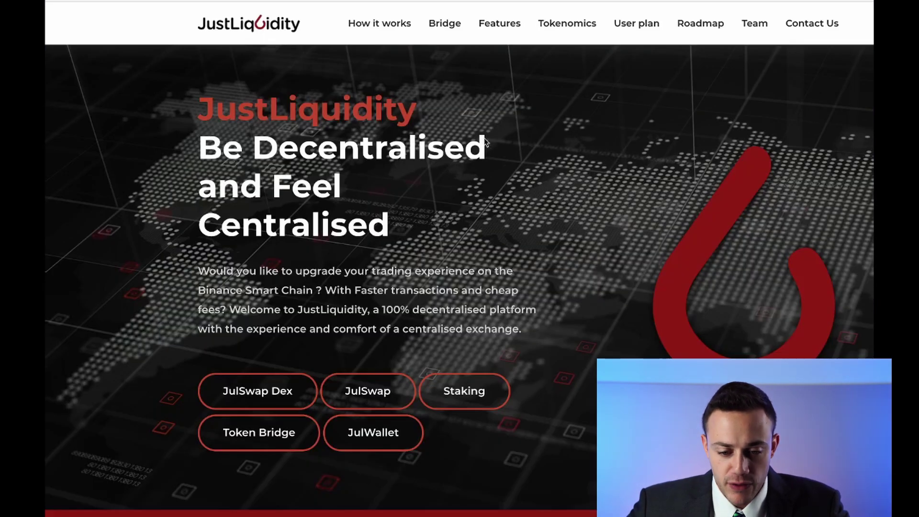
Look over the JustLiquidity homepage and its Twitter feed for the JulWallet Chrome extension announcement.
scroll(552, 253, up, 1)
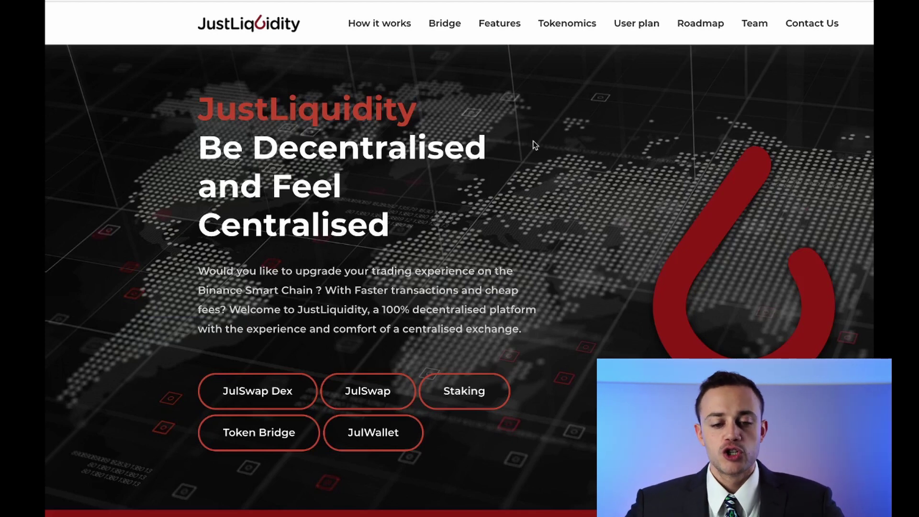
scroll(535, 145, down, 1)
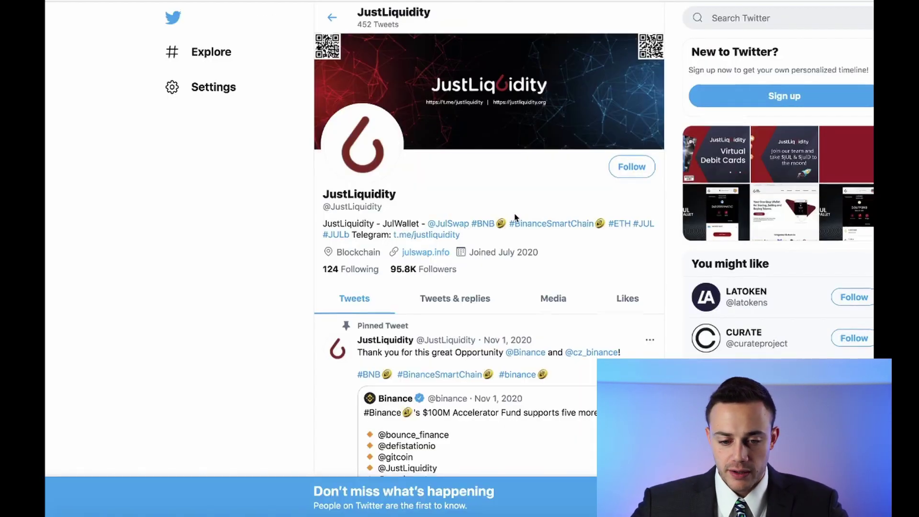
scroll(515, 219, down, 10)
scroll(515, 219, down, 15)
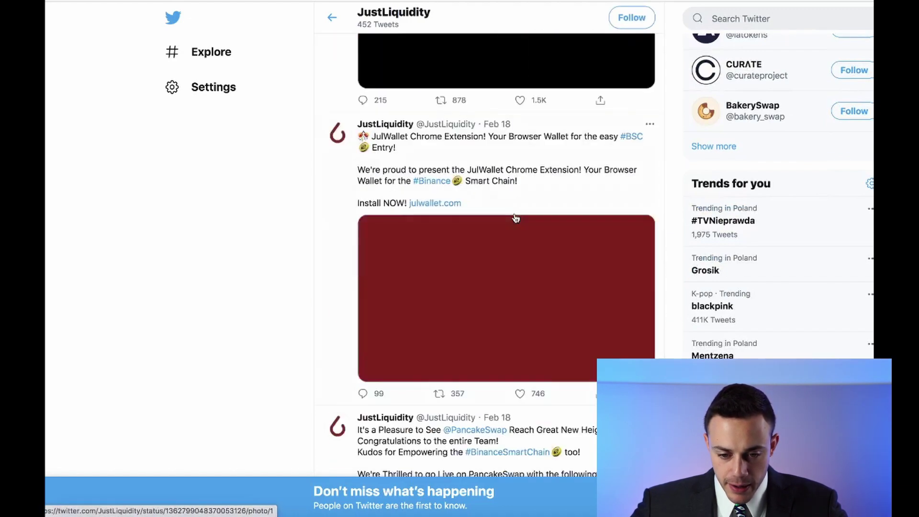
scroll(515, 219, up, 4)
scroll(516, 219, down, 10)
scroll(516, 219, up, 8)
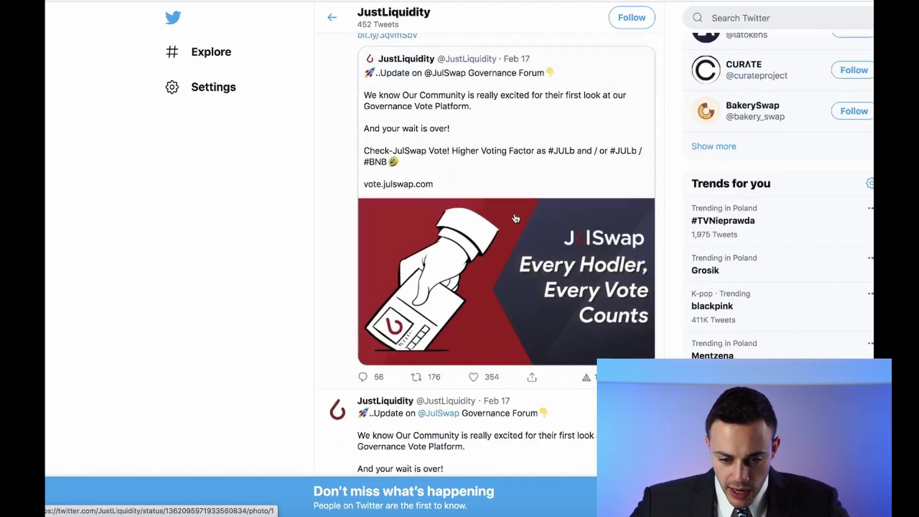
scroll(516, 219, up, 4)
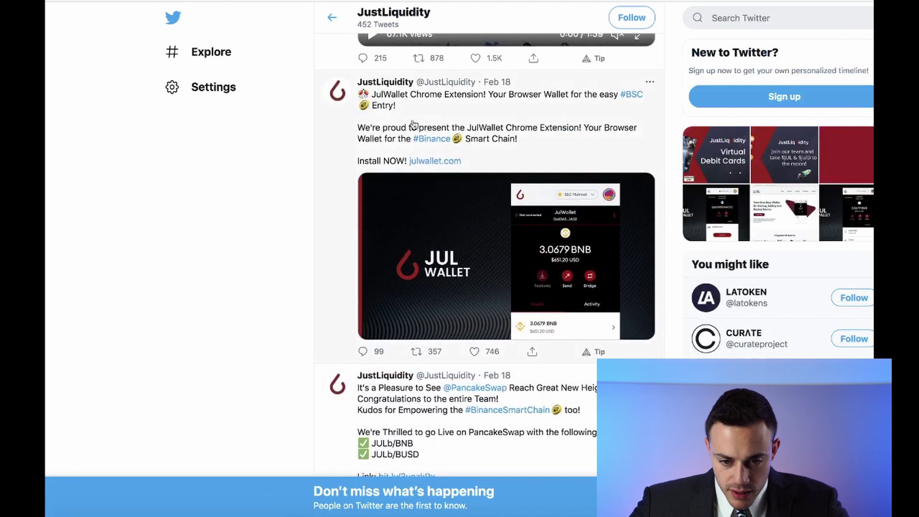
scroll(526, 107, up, 1)
scroll(534, 113, up, 1)
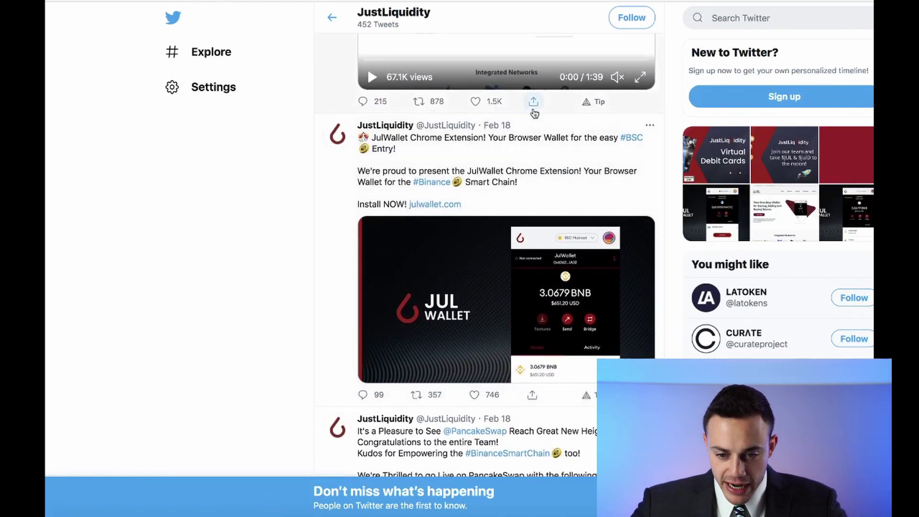
Open julwallet.com from the Chrome extension tweet and follow the site's install link.
click(426, 204)
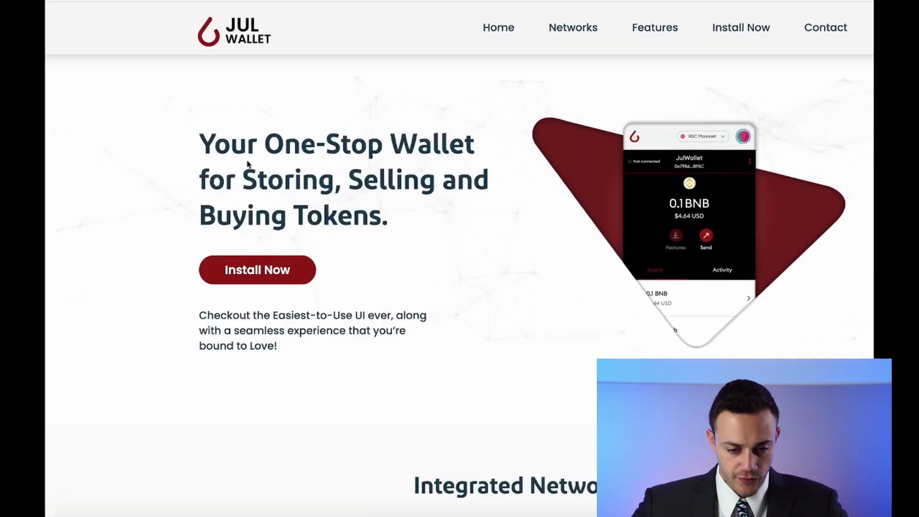
scroll(657, 184, up, 2)
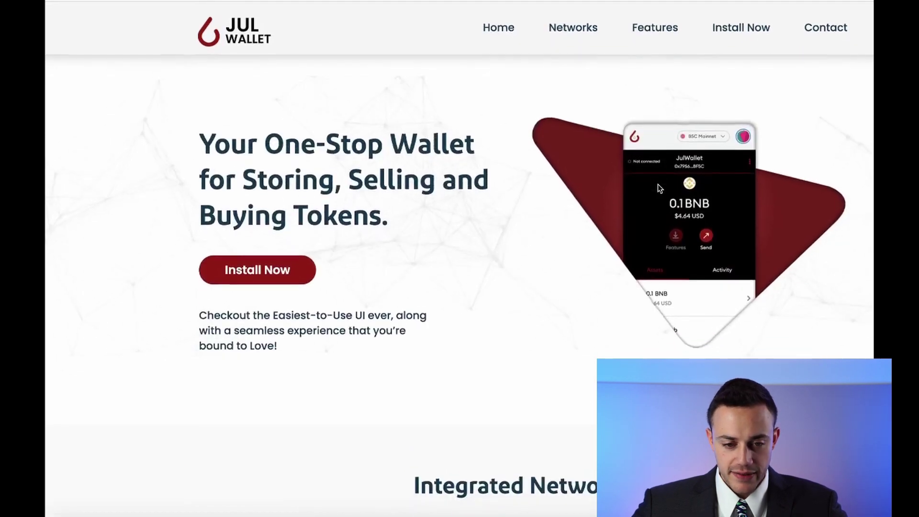
click(273, 277)
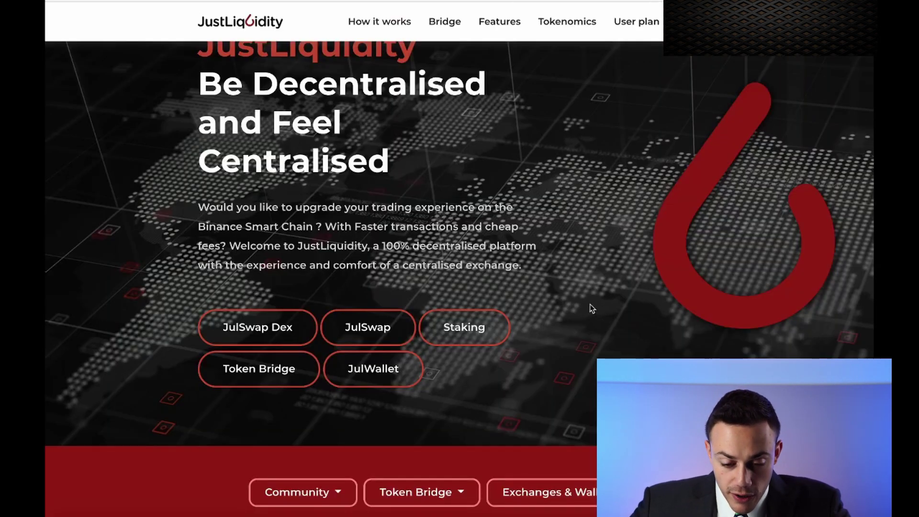
Follow the JulWallet link on the JustLiquidity homepage and add the JulWallet extension from the Chrome Web Store to Brave.
scroll(455, 305, up, 2)
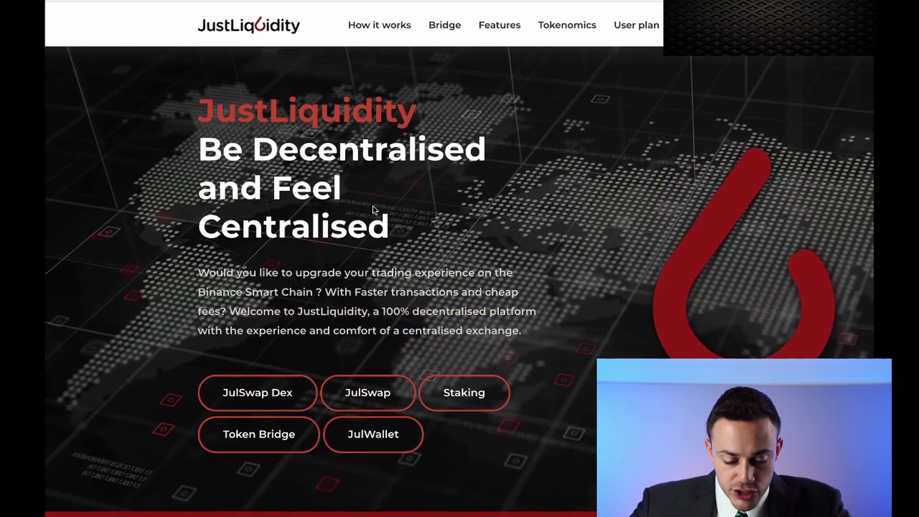
click(371, 433)
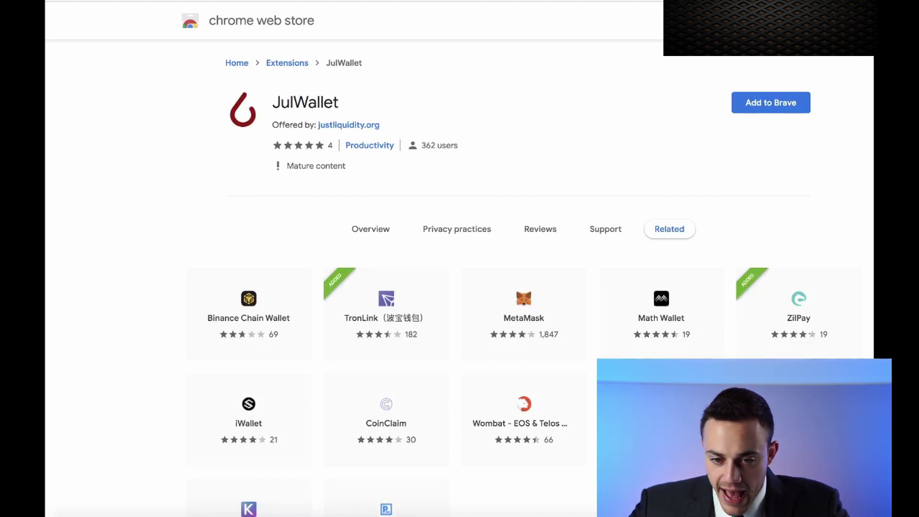
click(755, 113)
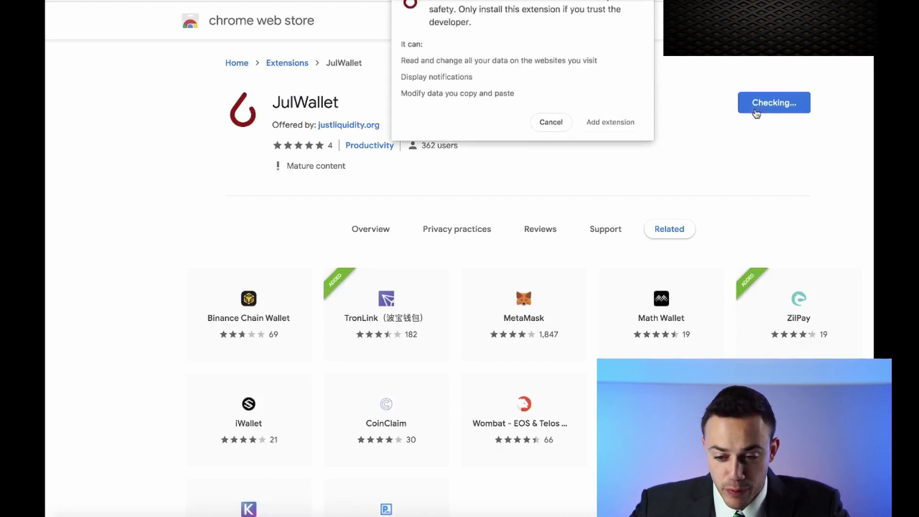
click(620, 139)
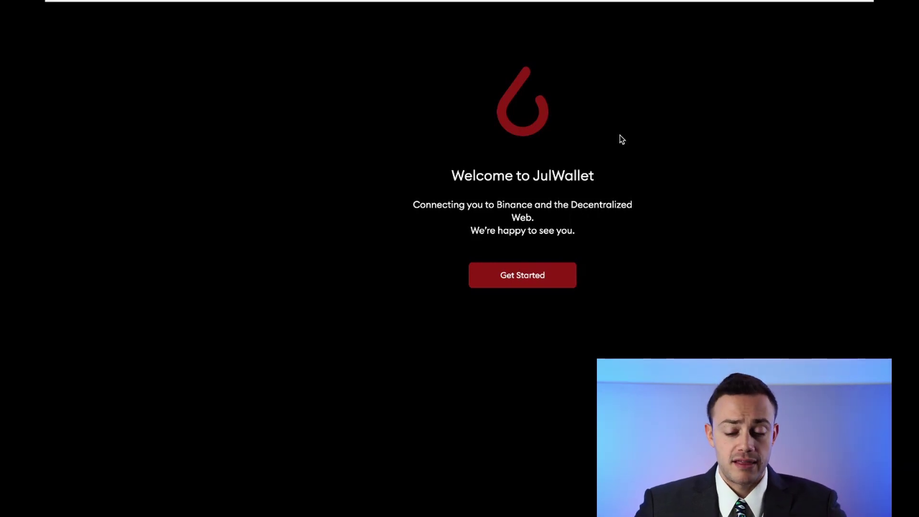
Create a new JulWallet wallet with a new wallet password, agree to the Terms of Use, and finish the setup.
click(538, 269)
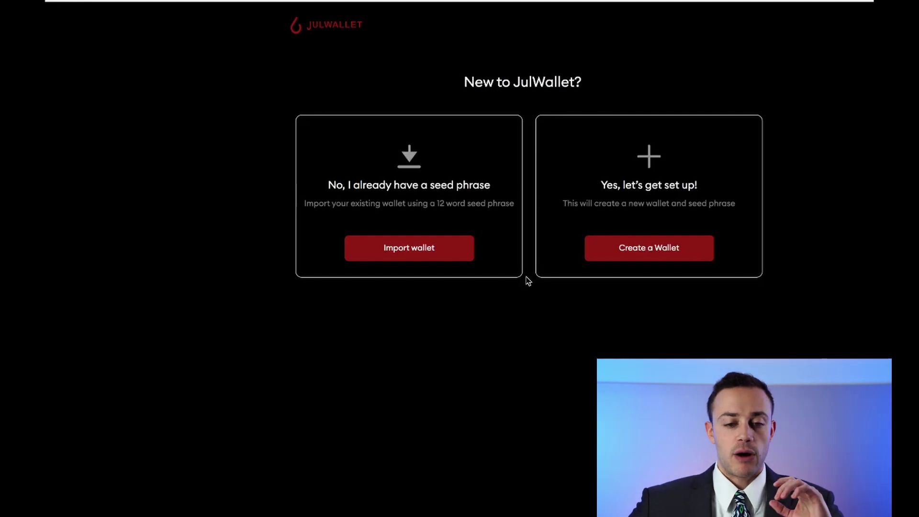
click(630, 249)
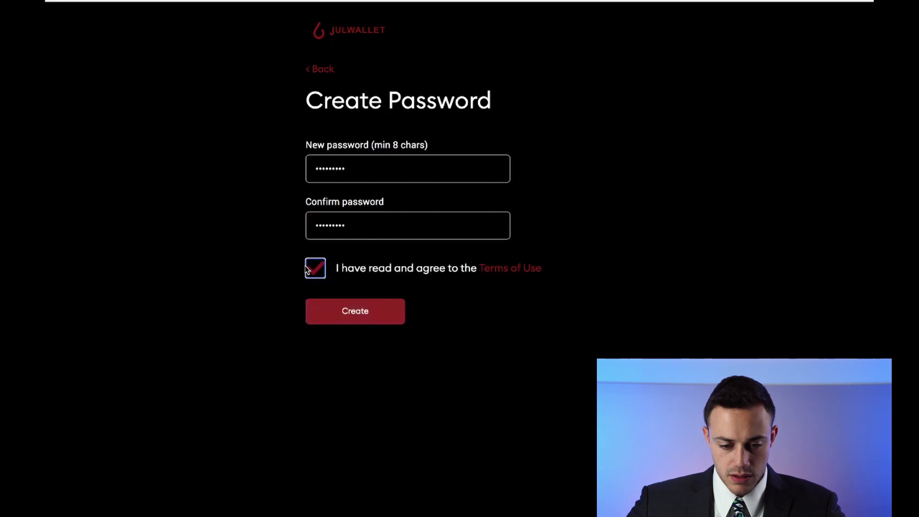
click(352, 309)
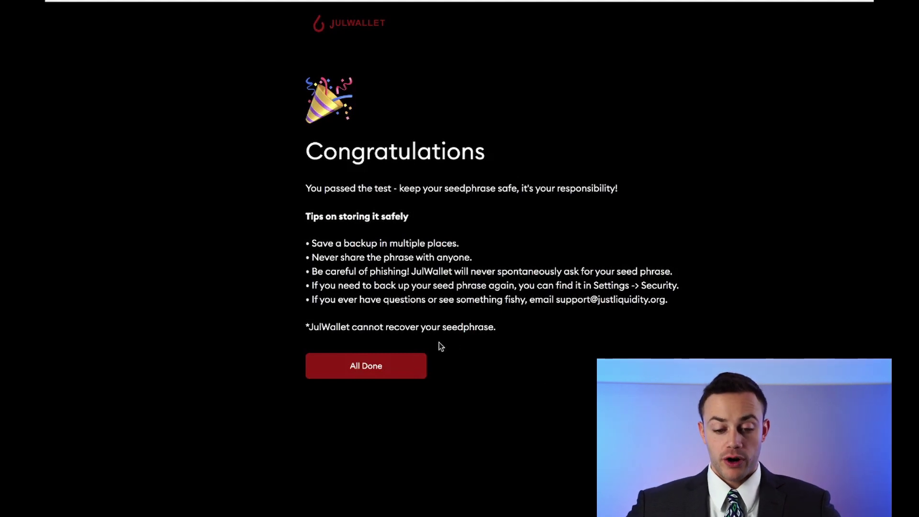
click(379, 357)
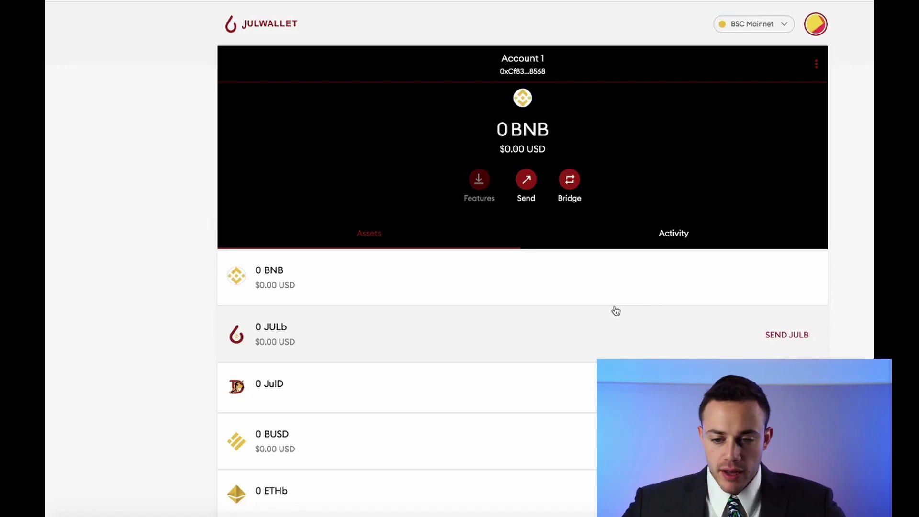
Look through JulWallet's account options and the list of available networks, keeping BSC Mainnet.
click(813, 30)
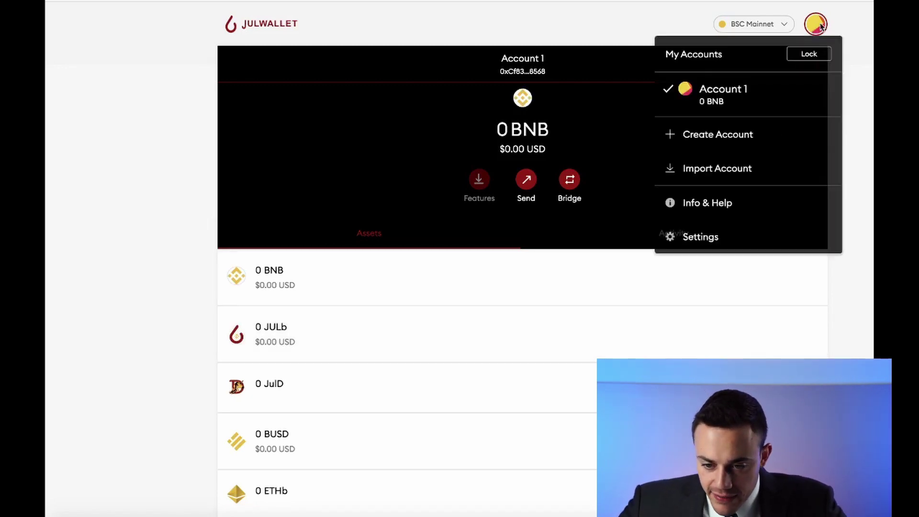
click(783, 29)
click(784, 29)
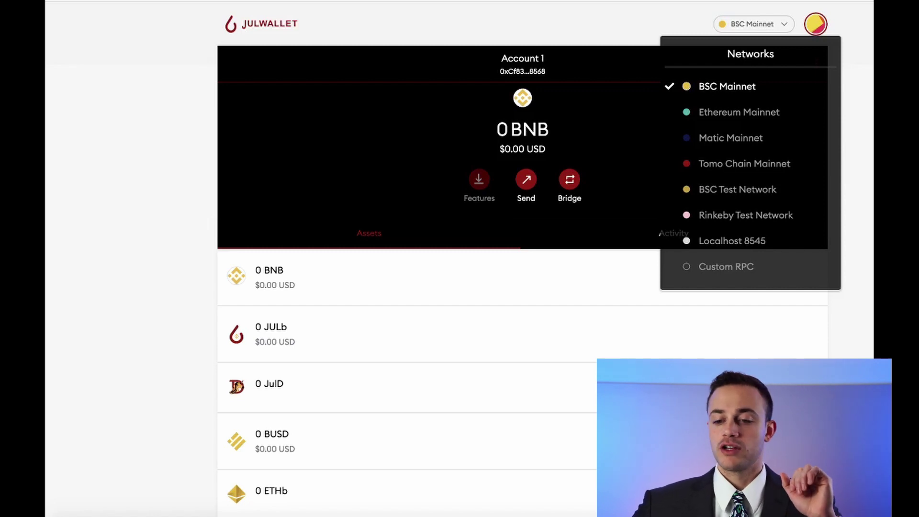
click(849, 173)
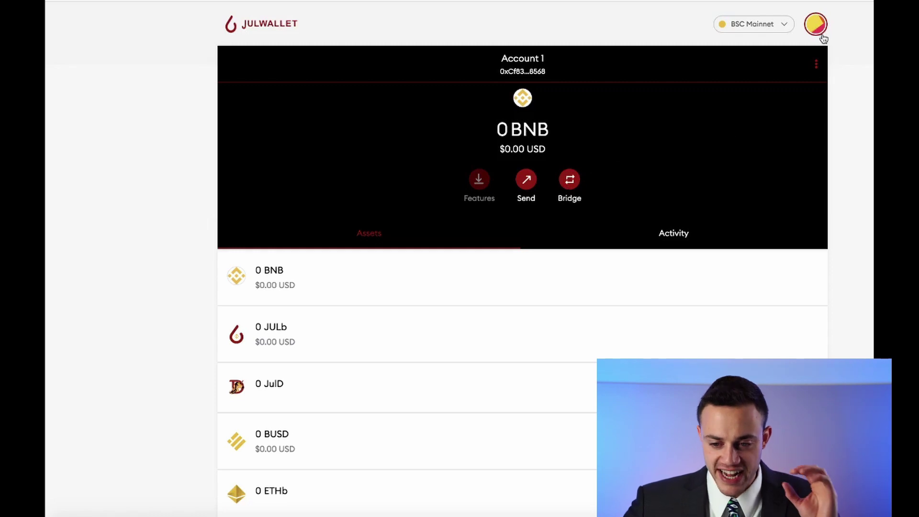
Select the wallet address in Account 1's details for a BNB deposit and close the details.
click(817, 66)
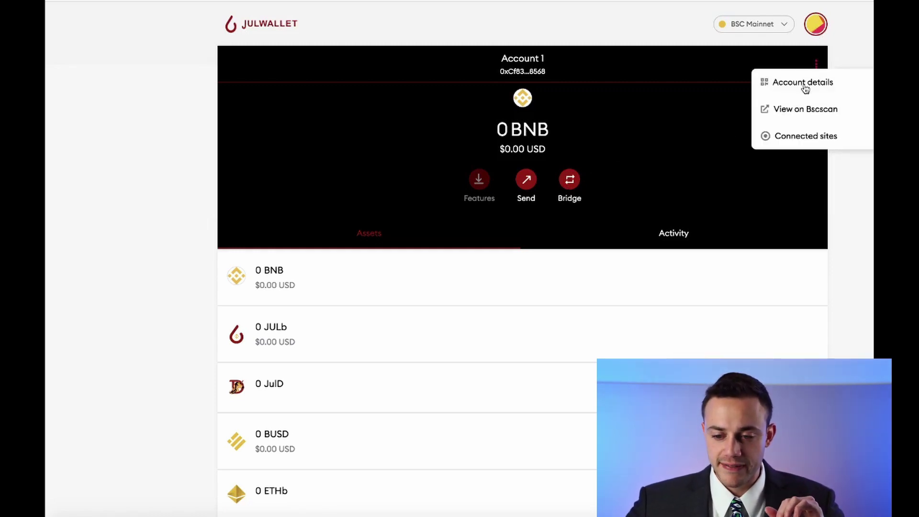
click(803, 83)
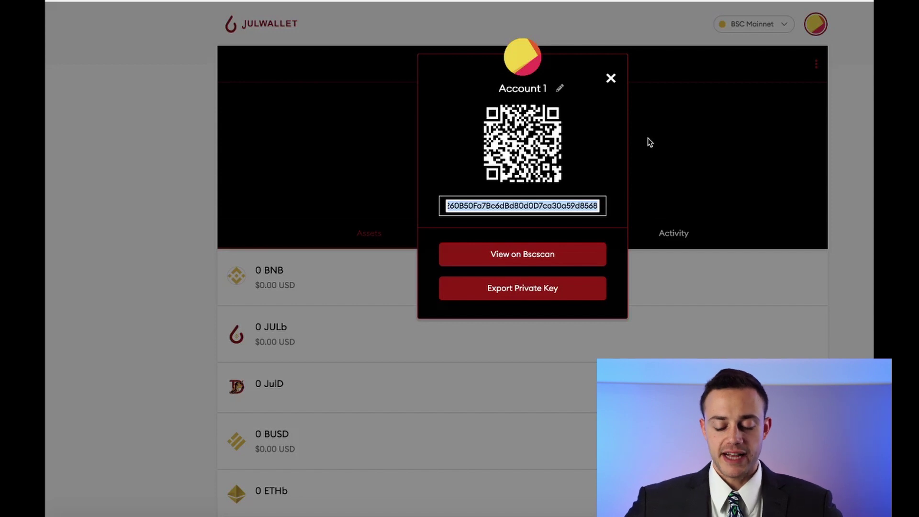
click(611, 78)
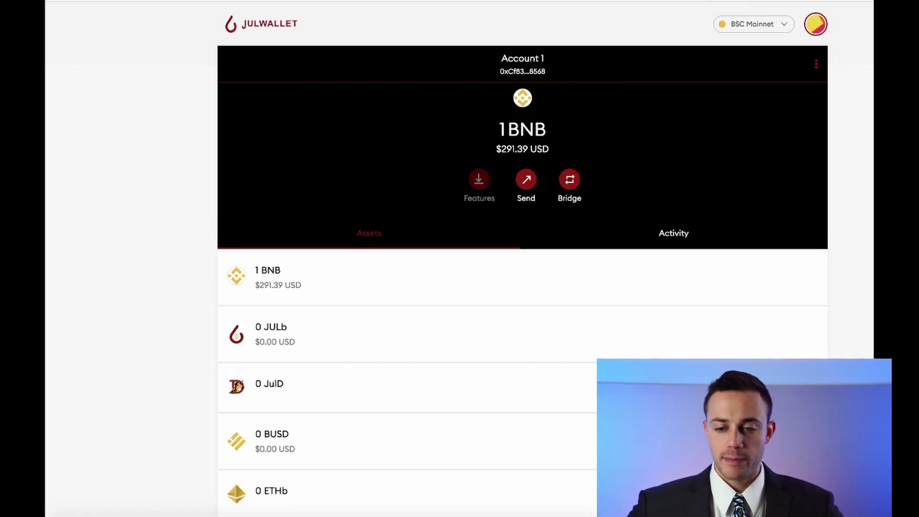
Check the JulSwap link on the JustLiquidity homepage and return to the JulSwap swap page.
key(ctrl+Tab)
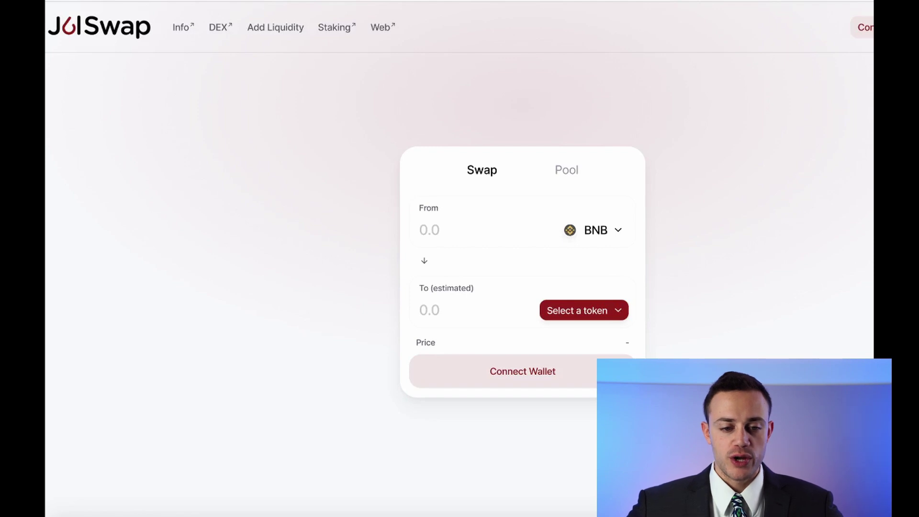
key(ctrl+Tab)
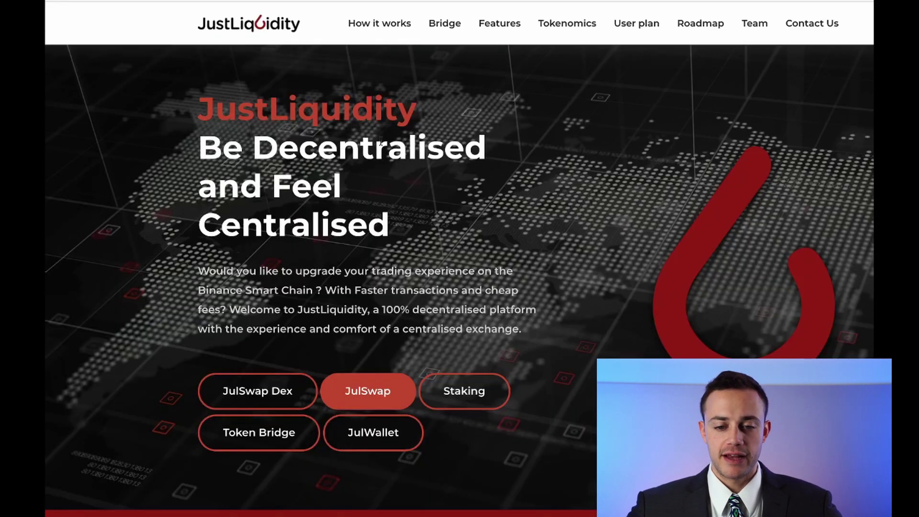
scroll(421, 102, down, 1)
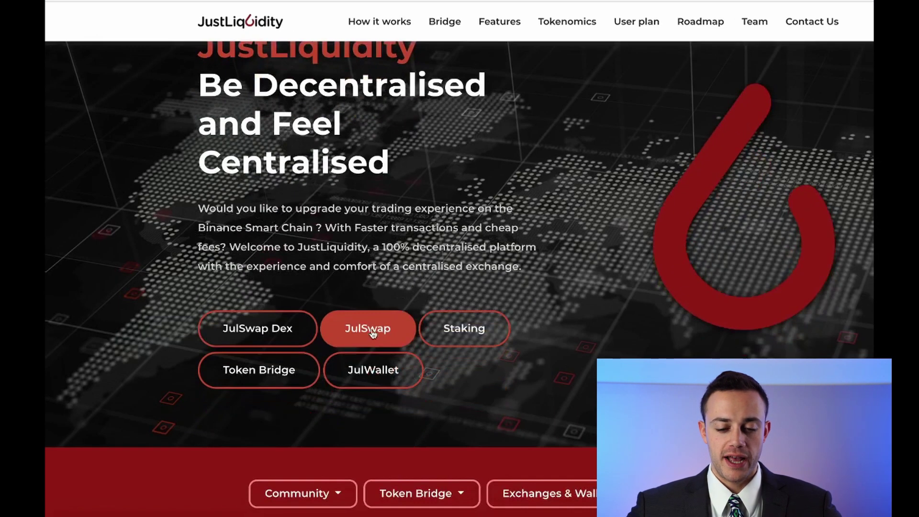
scroll(369, 335, up, 1)
scroll(459, 268, down, 1)
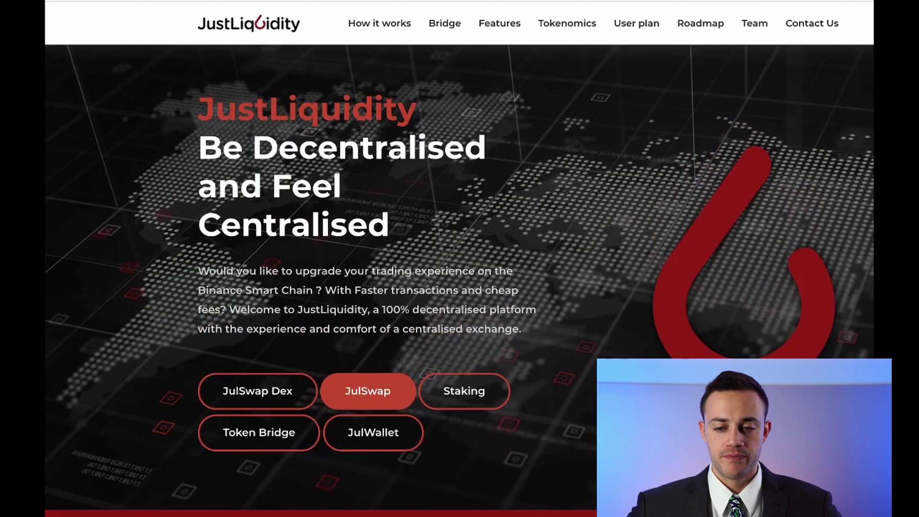
key(ctrl+Tab)
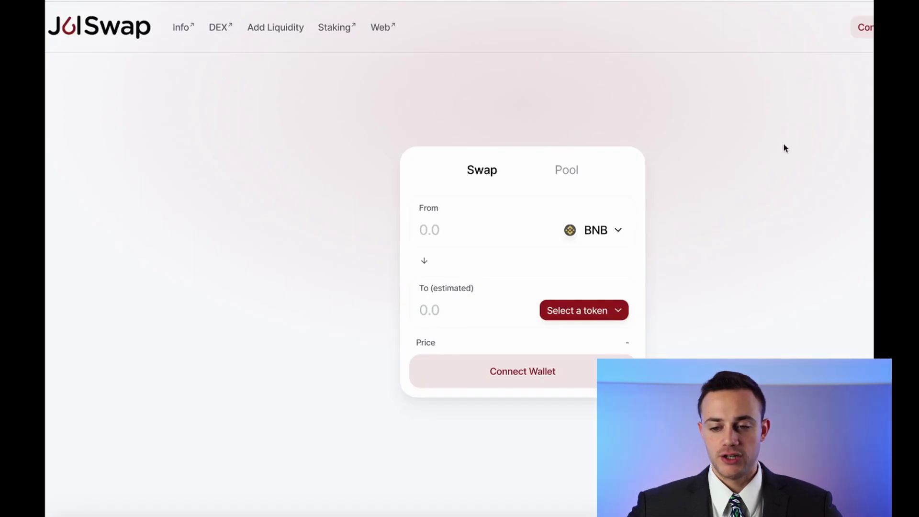
Open the wallet connection choices on the JulSwap swap page and check the installed browser extensions for JulWallet.
click(555, 370)
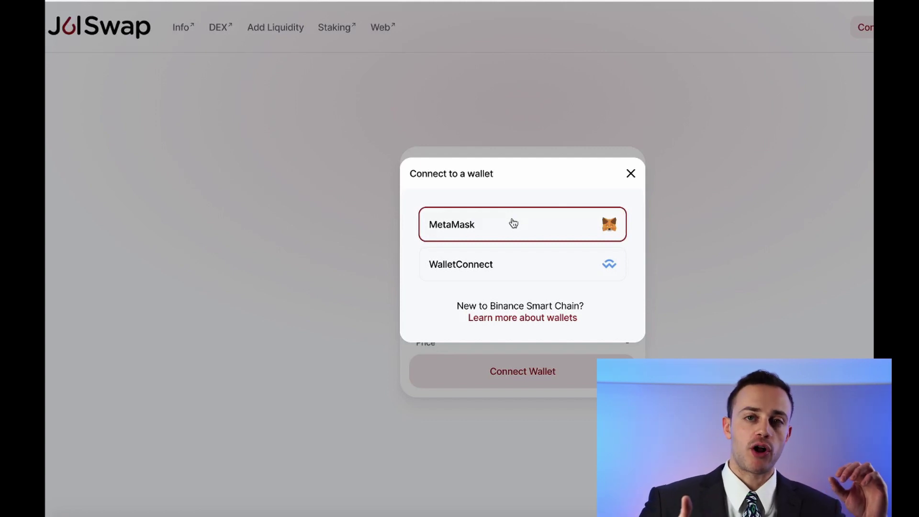
click(861, 0)
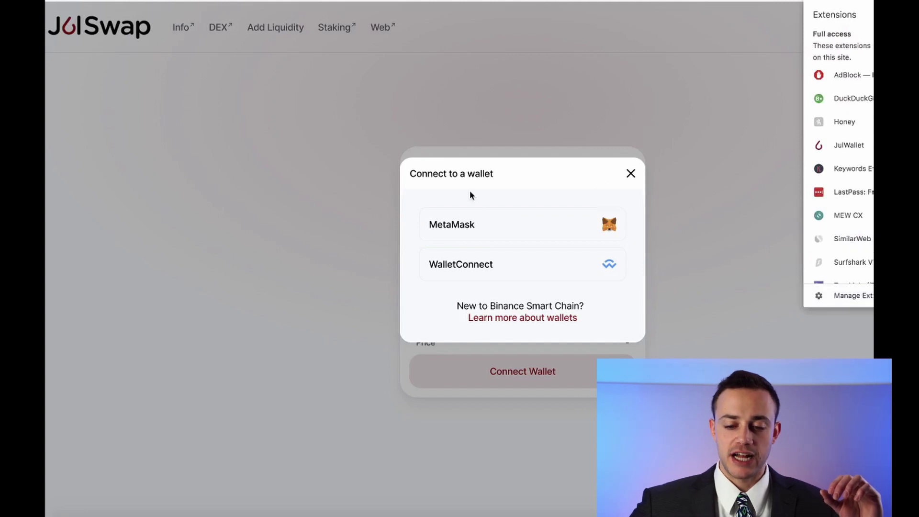
click(499, 203)
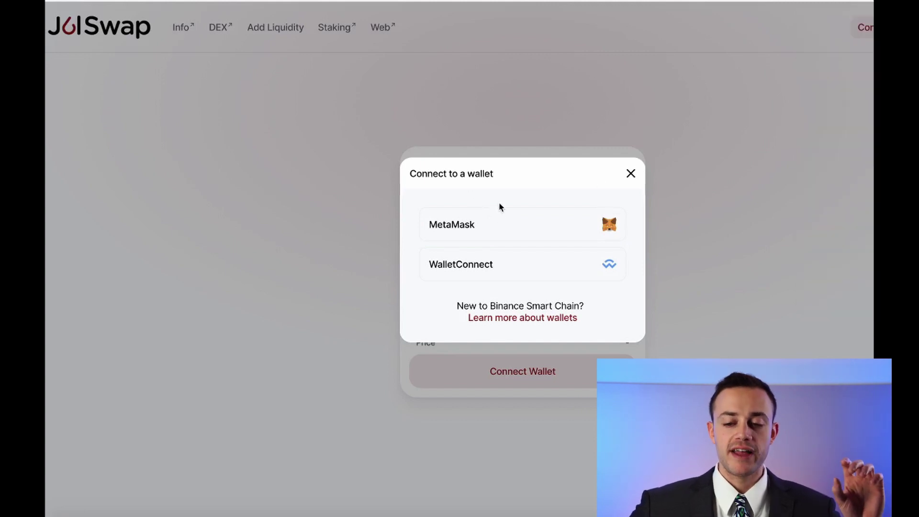
Connect the wallet with the MetaMask option and set up a swap of .45 BNB for JulD.
click(495, 213)
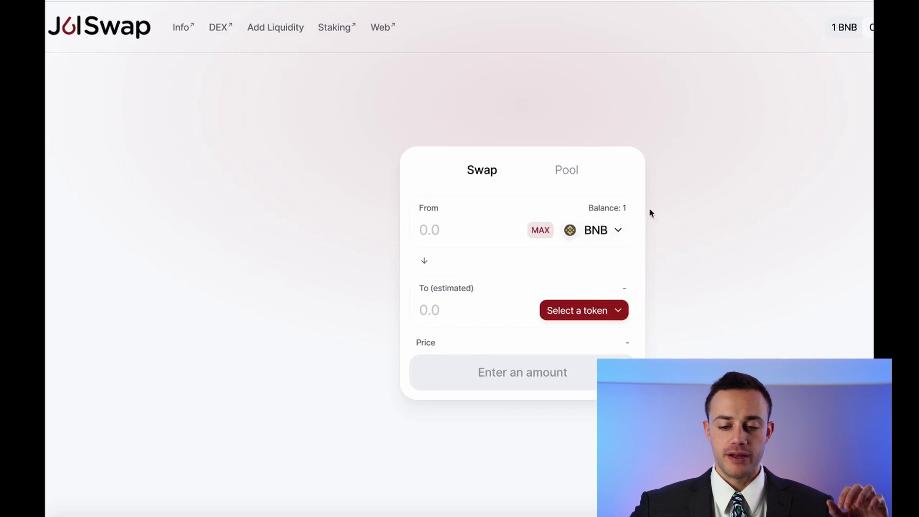
click(609, 310)
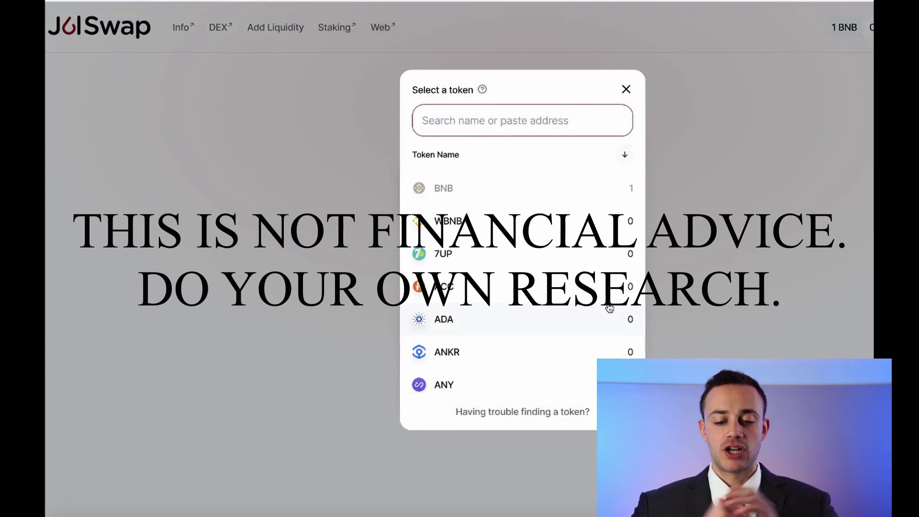
text(juld)
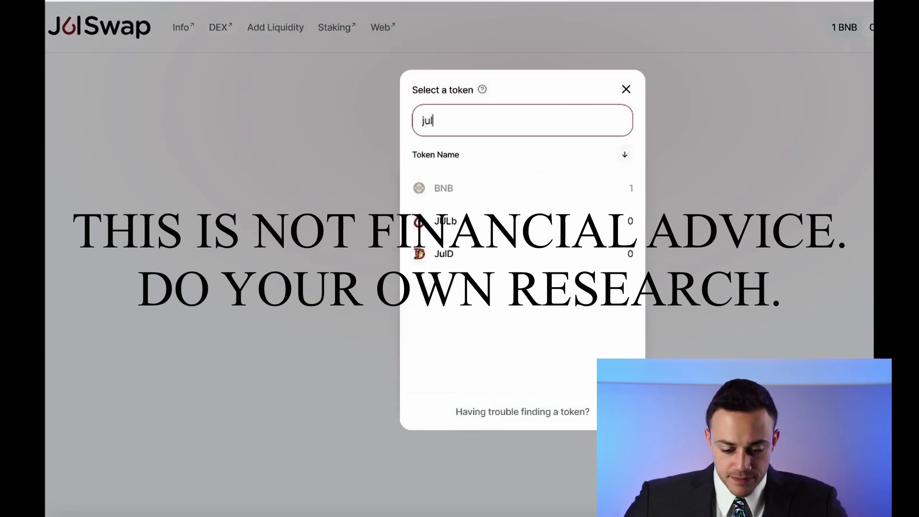
click(500, 216)
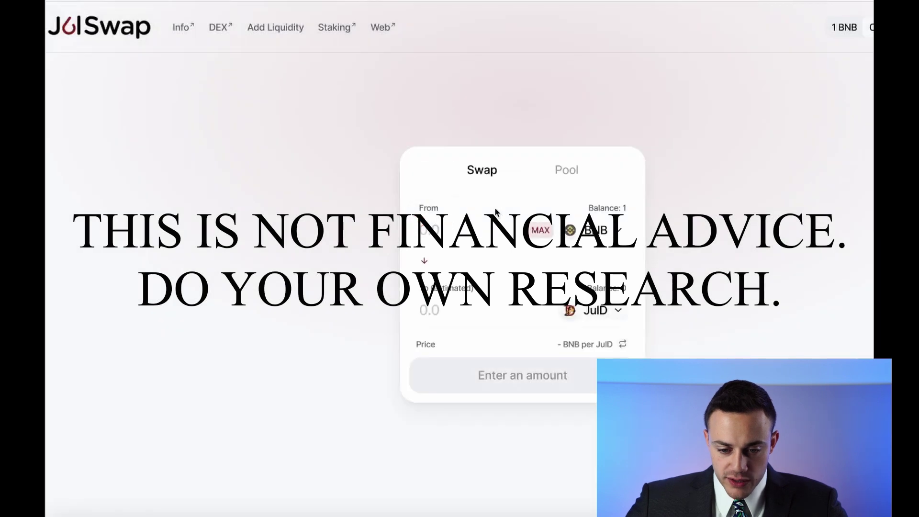
text(.45)
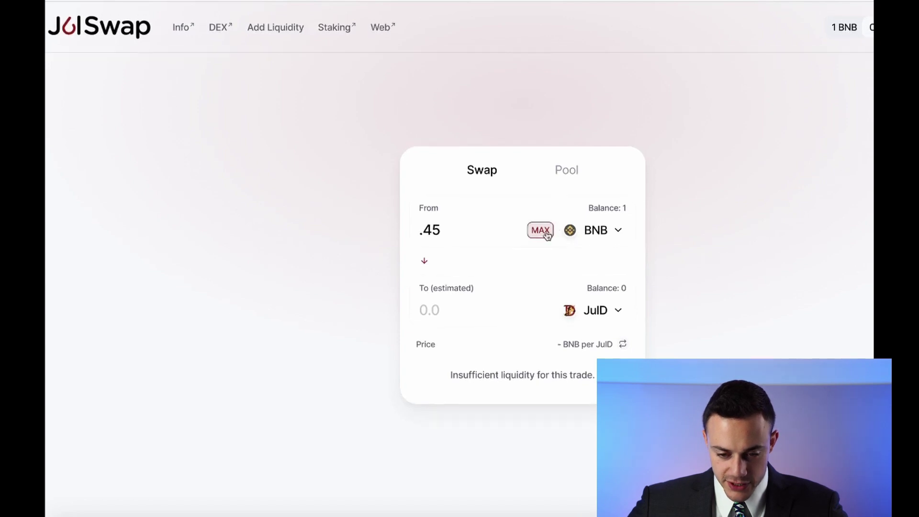
scroll(535, 277, down, 2)
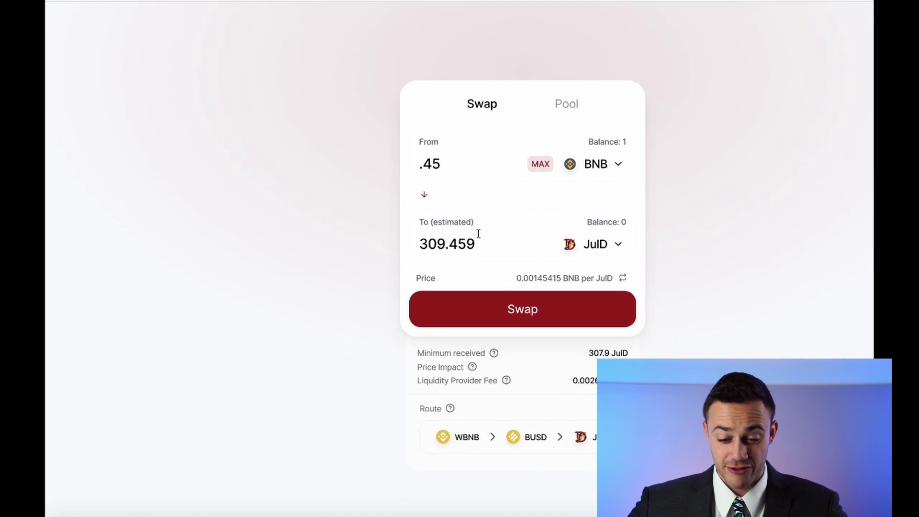
scroll(737, 248, up, 2)
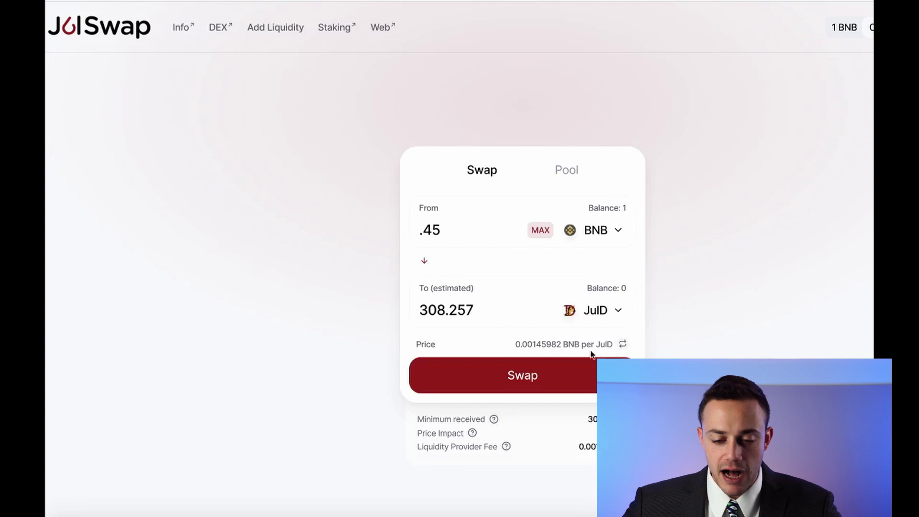
Submit the BNB-to-JulD swap, confirm it in JulWallet, and check the account's recent transactions.
click(563, 385)
click(553, 347)
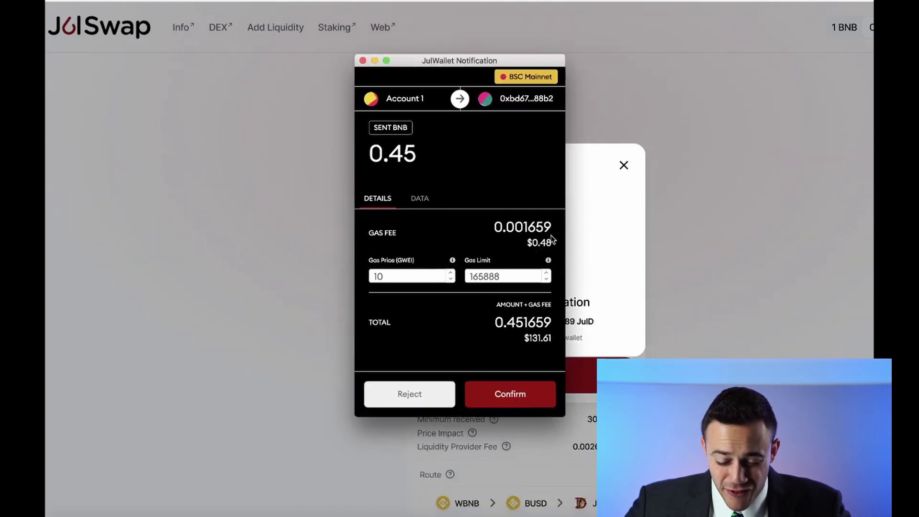
click(484, 390)
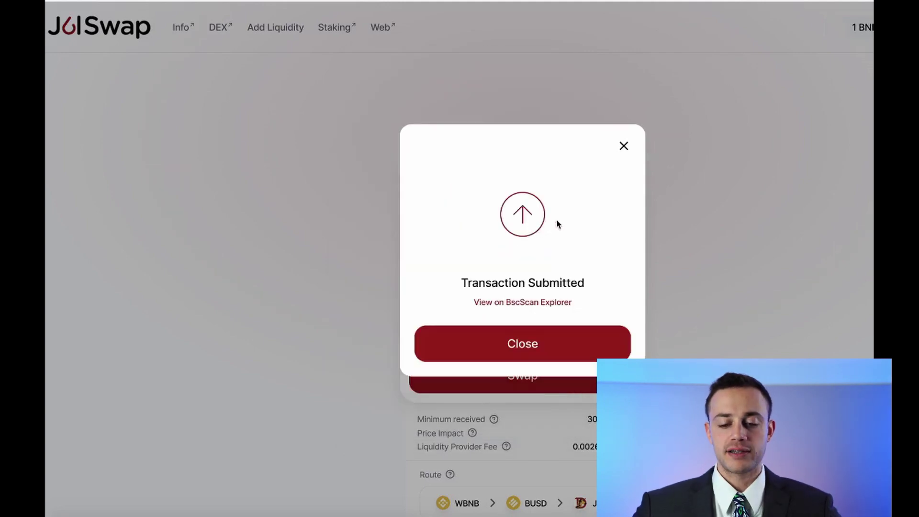
click(548, 341)
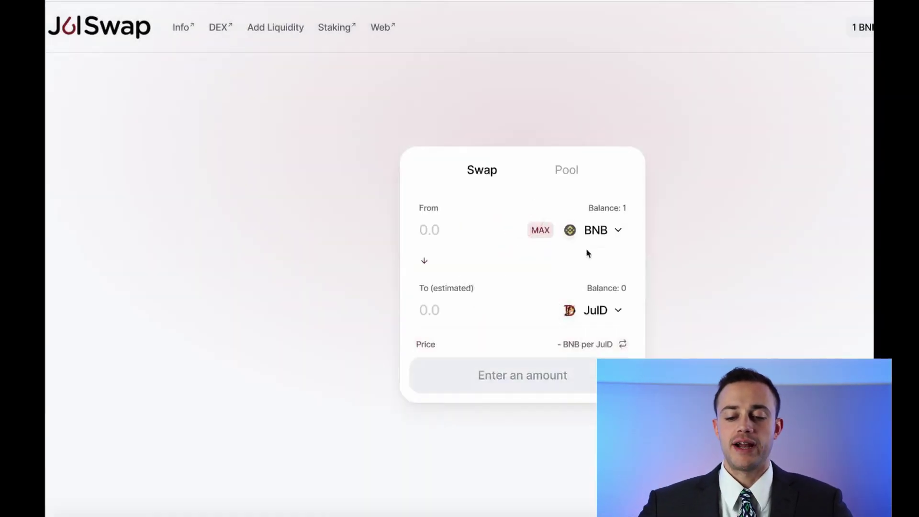
click(861, 27)
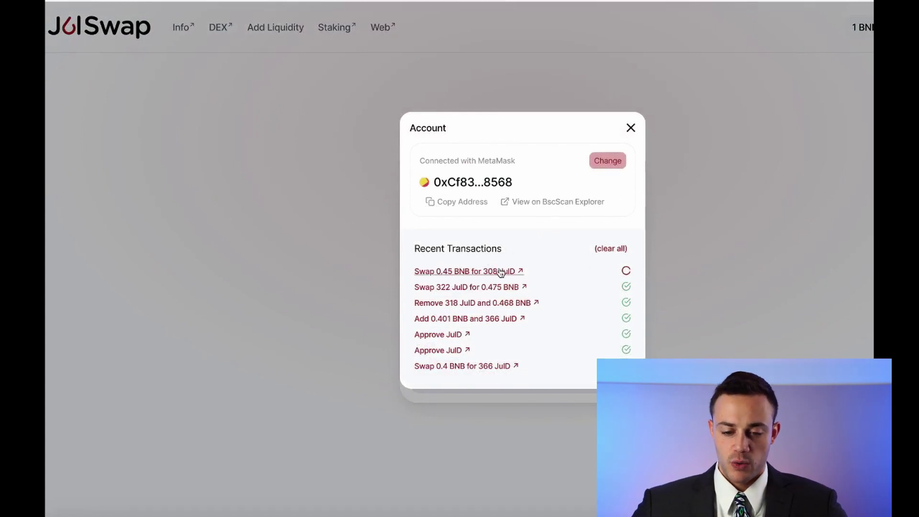
click(629, 130)
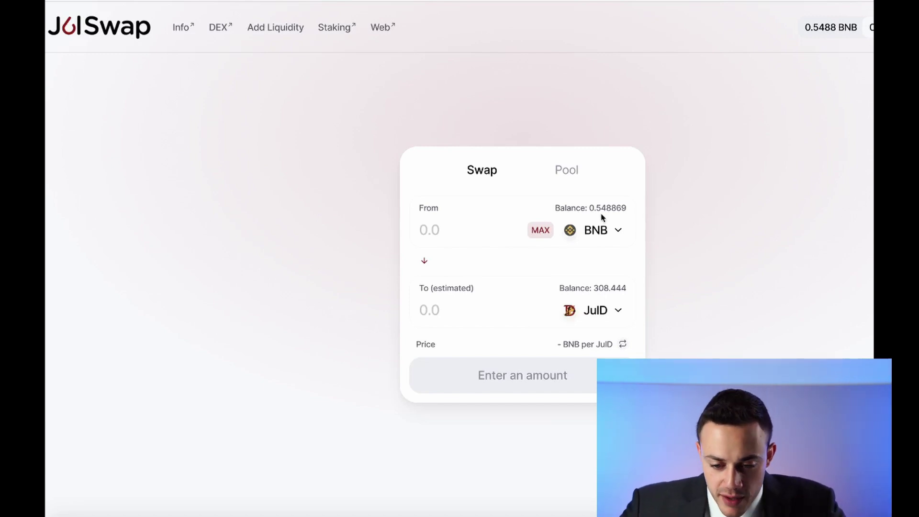
Open the pool's Add Liquidity form, pair BNB with JulD, and use the maximum JulD balance.
click(568, 171)
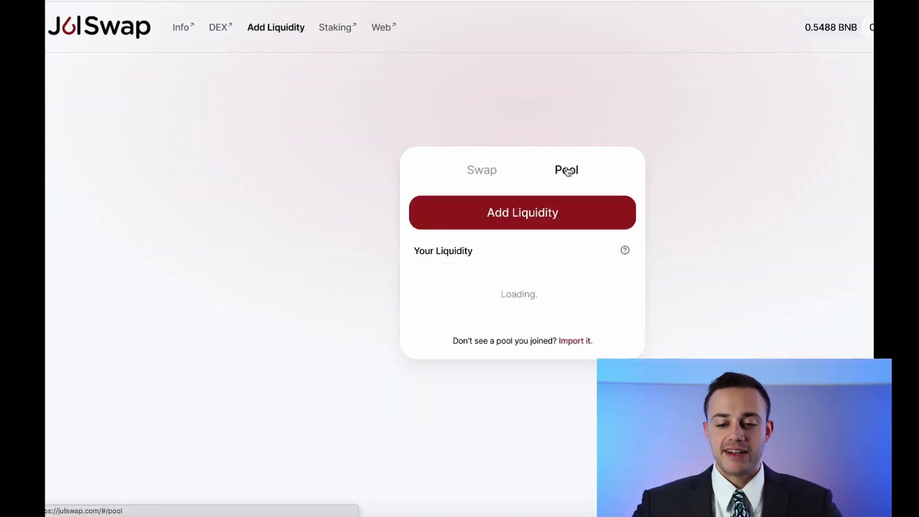
click(482, 172)
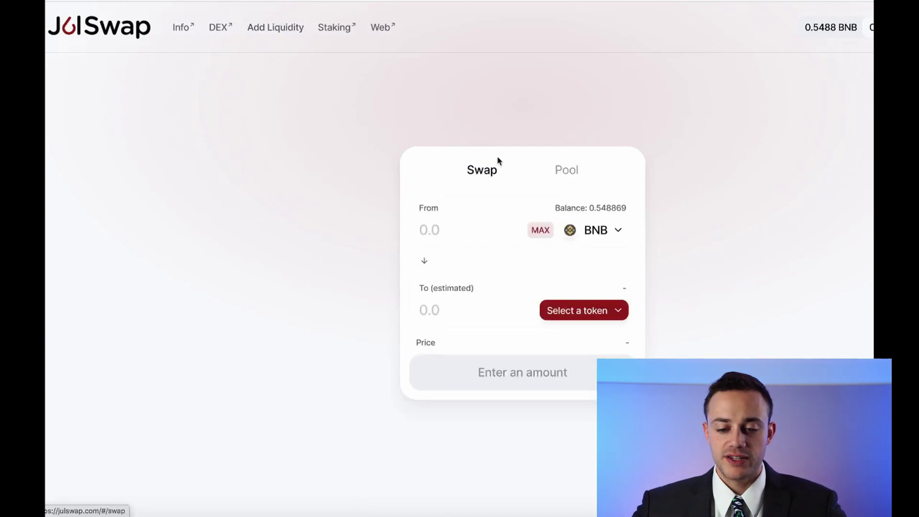
click(566, 169)
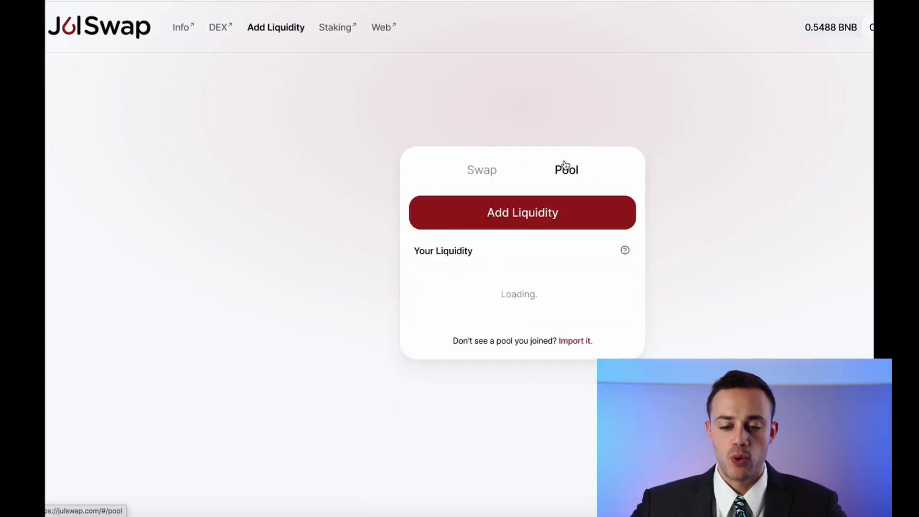
click(537, 216)
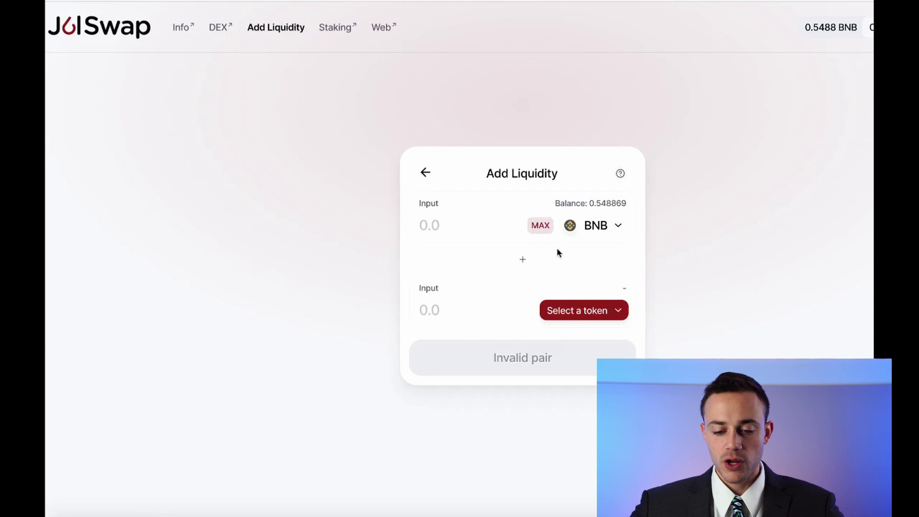
click(604, 310)
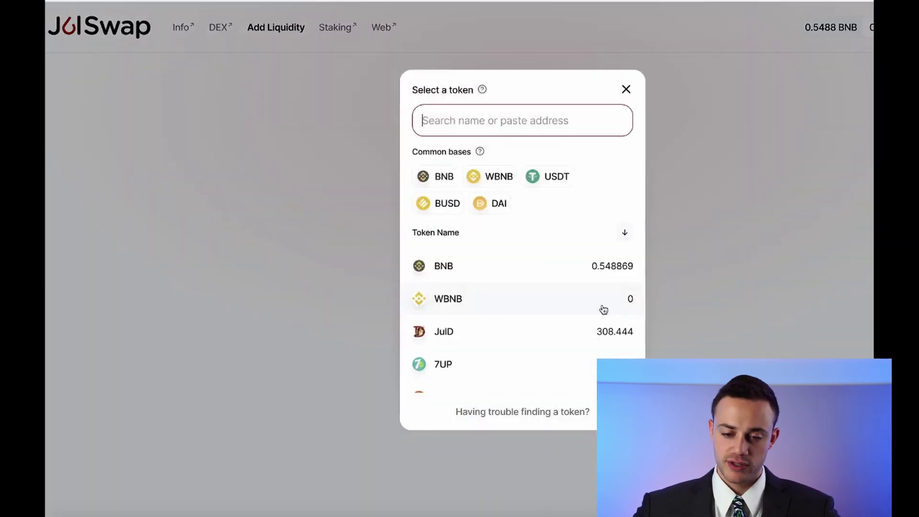
click(488, 332)
scroll(716, 314, down, 1)
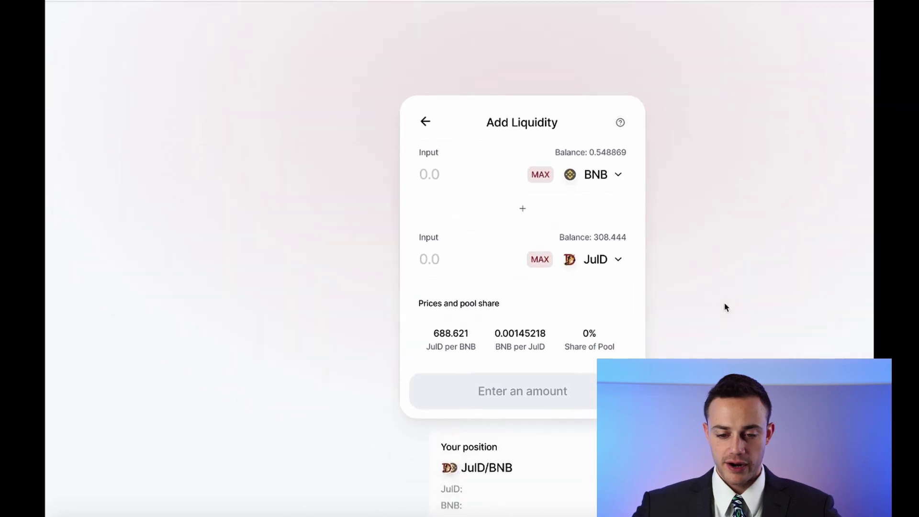
click(539, 259)
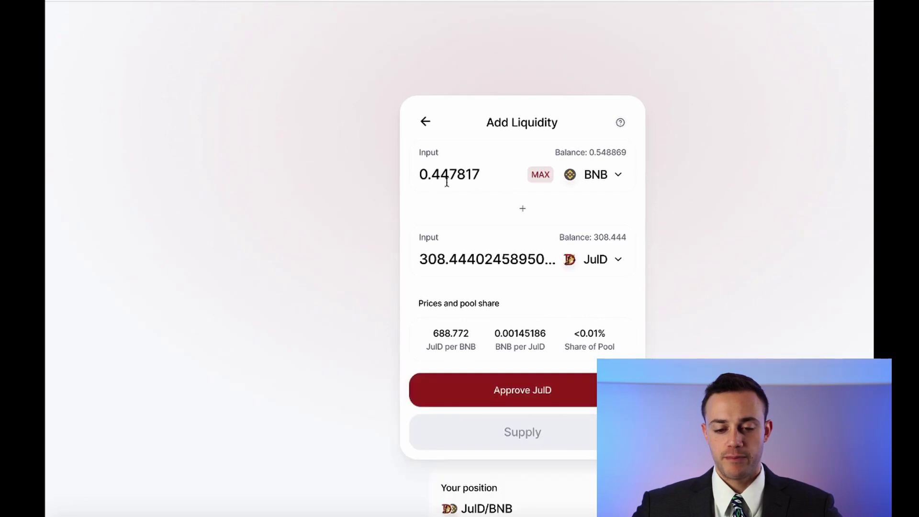
Approve JulD spending for the liquidity pool and confirm the permission request in JulWallet.
scroll(493, 191, down, 1)
click(529, 341)
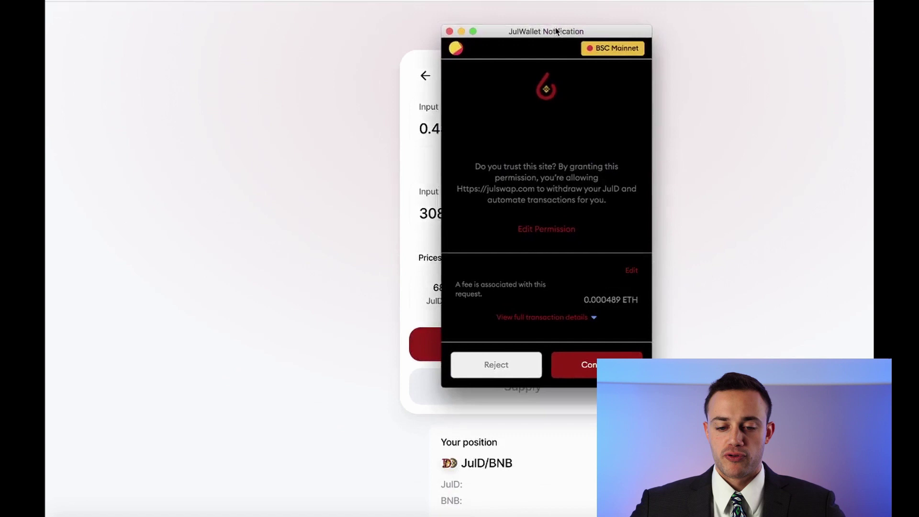
click(585, 359)
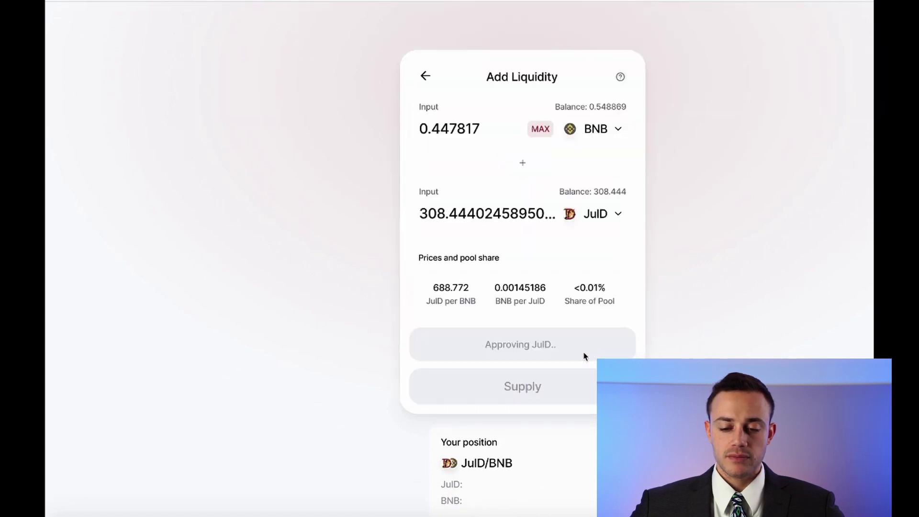
scroll(584, 356, down, 1)
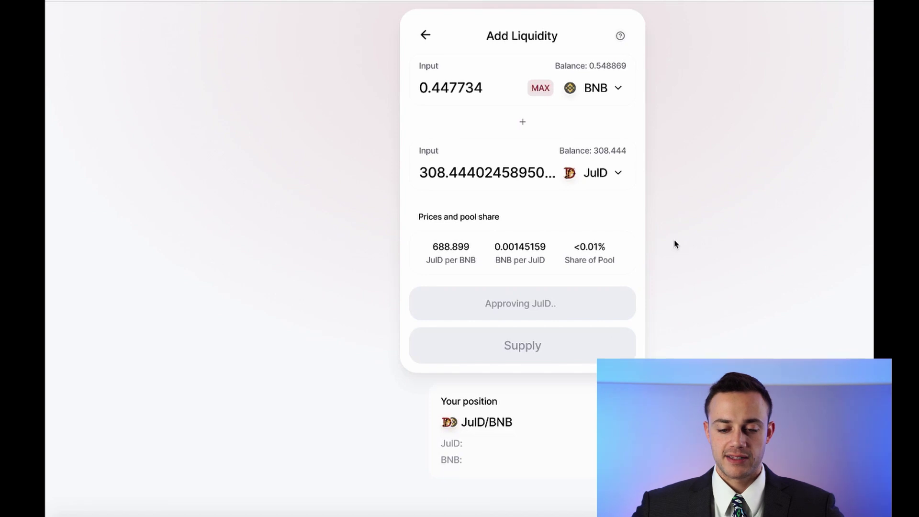
scroll(675, 244, up, 1)
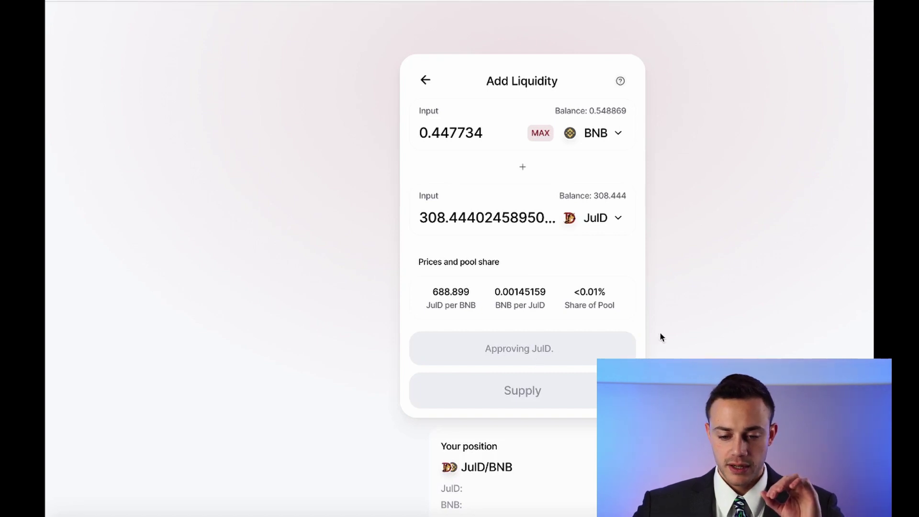
scroll(728, 235, up, 2)
scroll(728, 235, down, 2)
scroll(728, 236, up, 3)
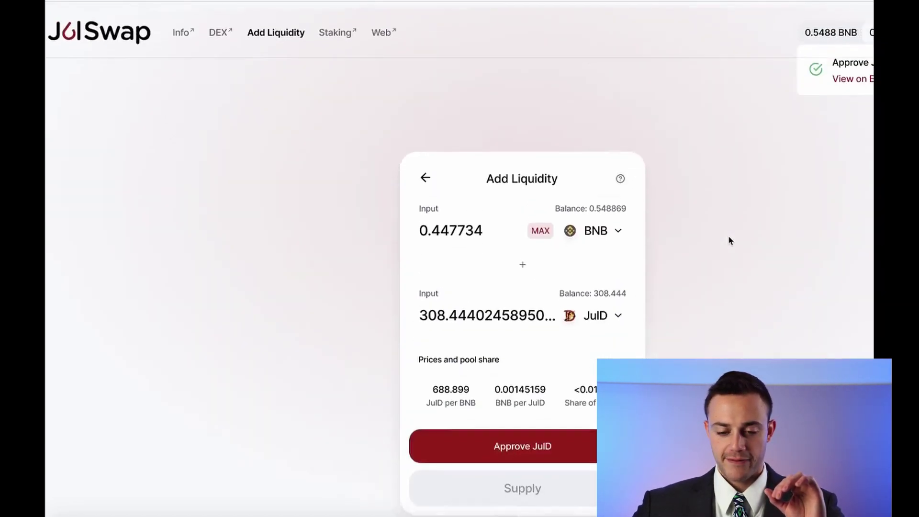
scroll(728, 236, down, 3)
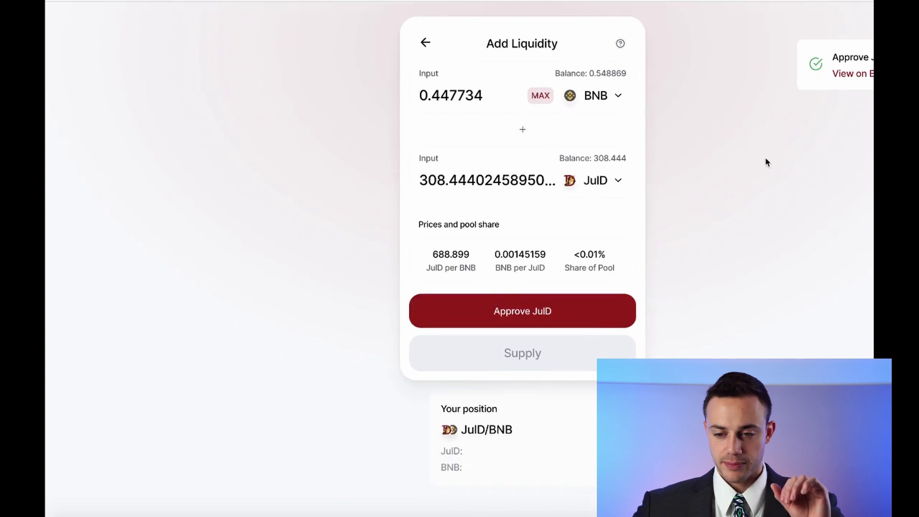
click(552, 321)
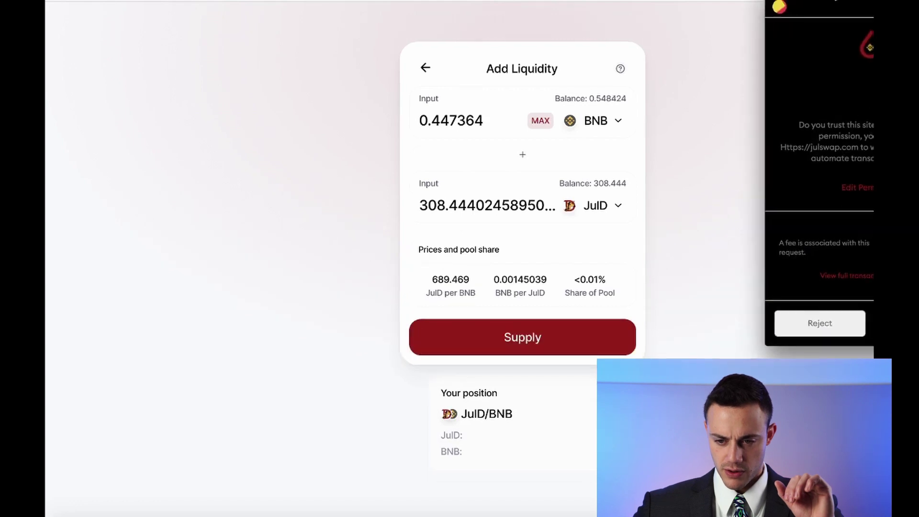
click(822, 326)
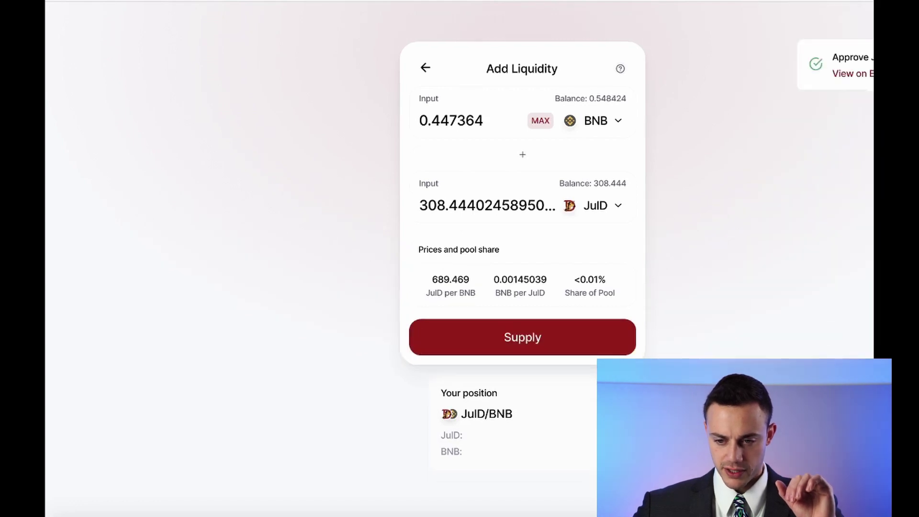
Supply the BNB and JulD to the liquidity pool, confirm the transaction in JulWallet, and close the submission notice.
click(498, 342)
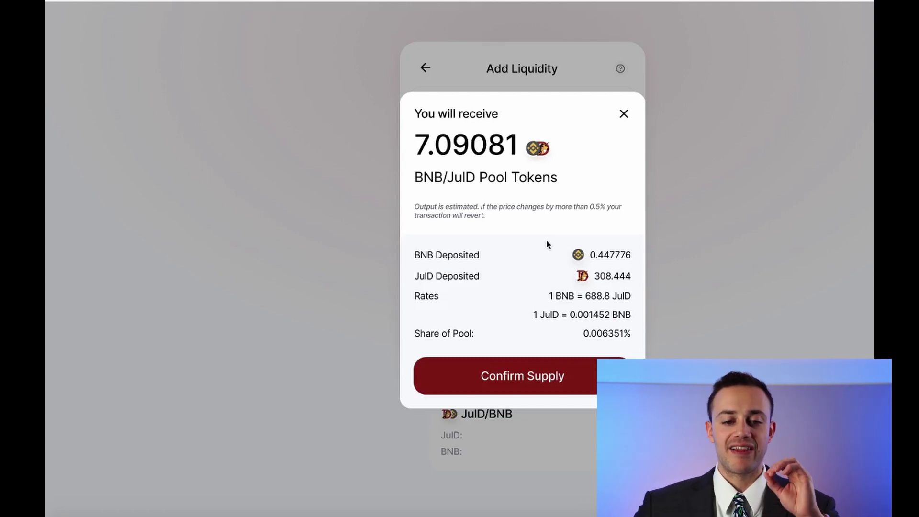
click(532, 367)
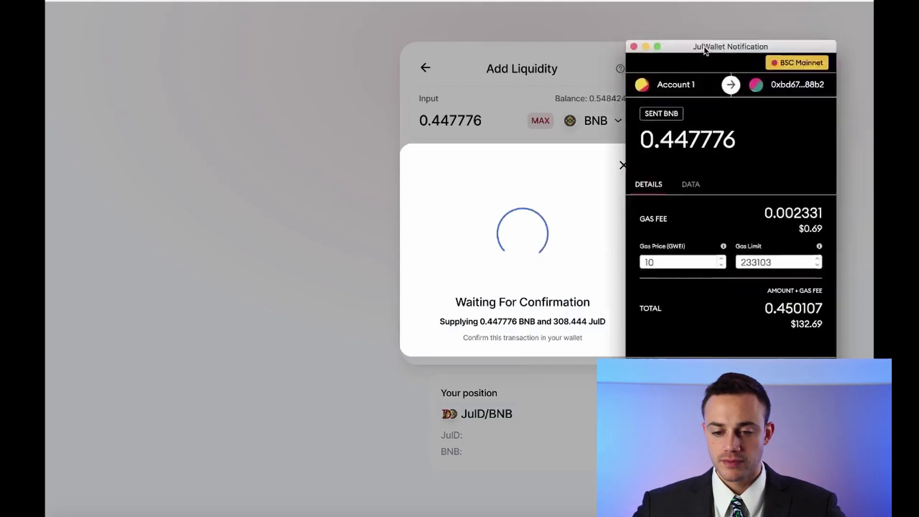
drag(705, 57, 528, 57)
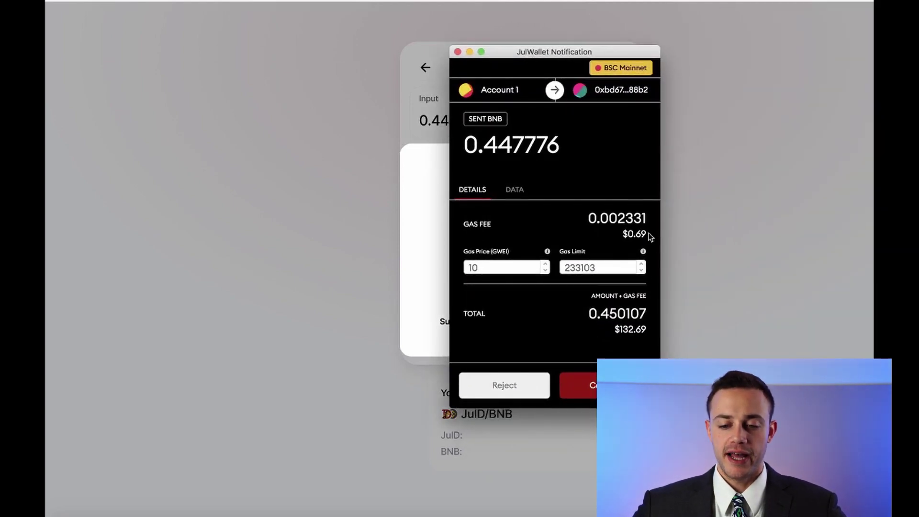
click(594, 387)
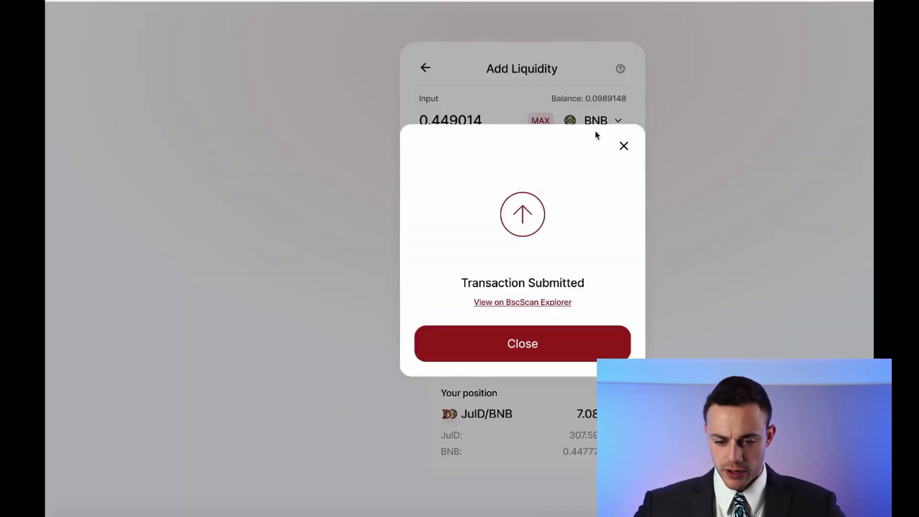
click(540, 346)
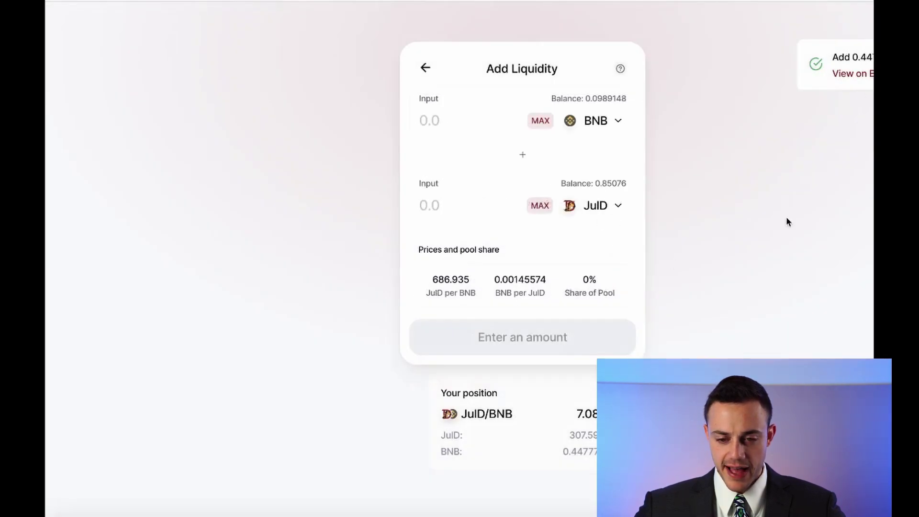
Check the JulD/BNB entry in the pool's liquidity list and return to the swap form.
scroll(788, 221, up, 3)
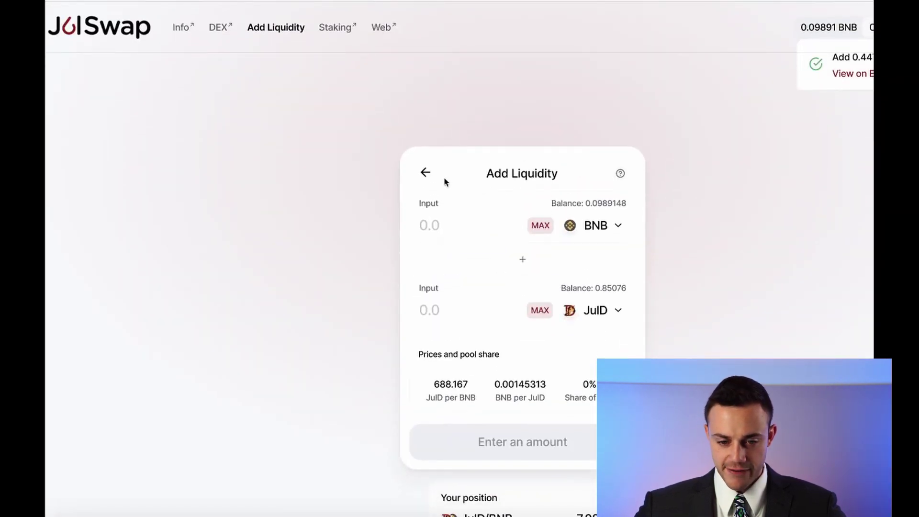
click(426, 173)
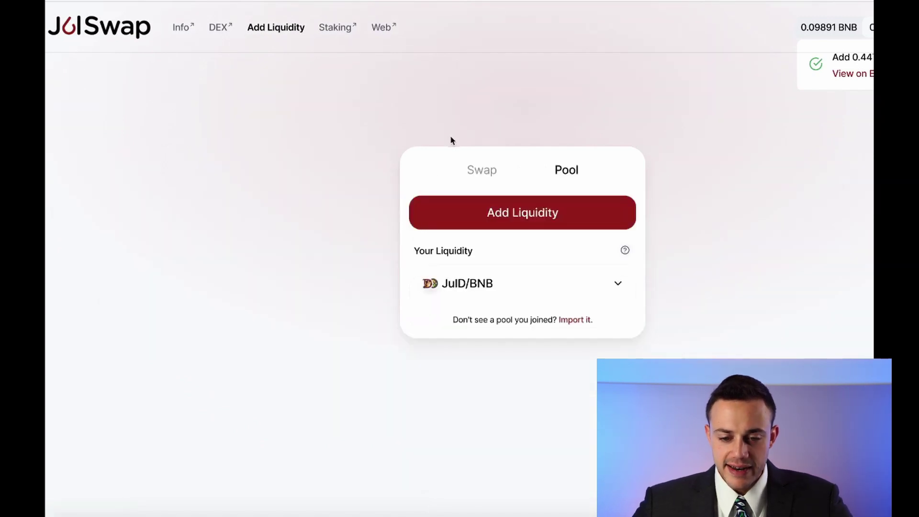
click(482, 171)
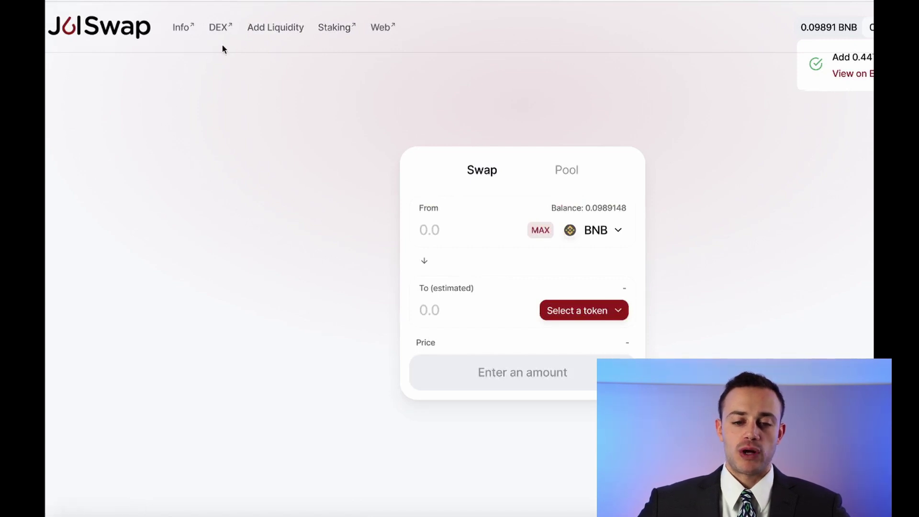
Open the Staking page, connect JulWallet's Account 1 through the MetaMask option, and close the account dialog.
click(337, 27)
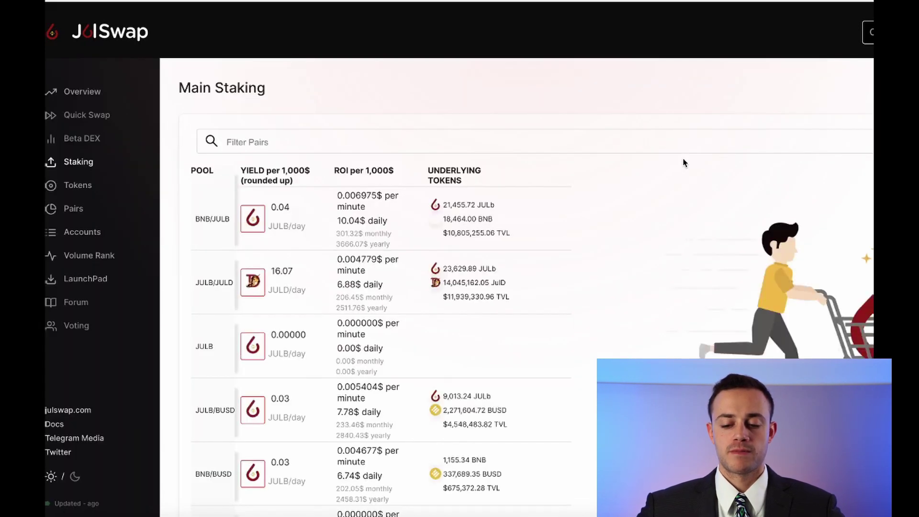
scroll(749, 292, down, 2)
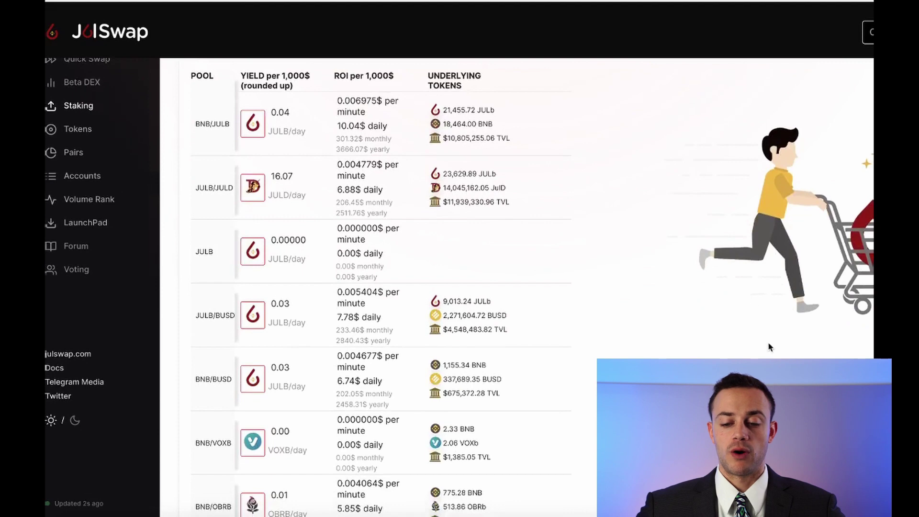
click(812, 391)
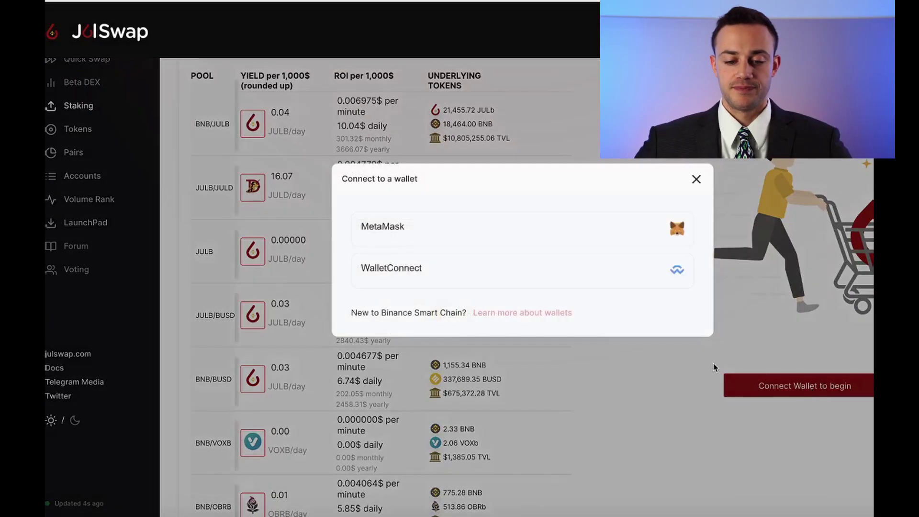
click(546, 227)
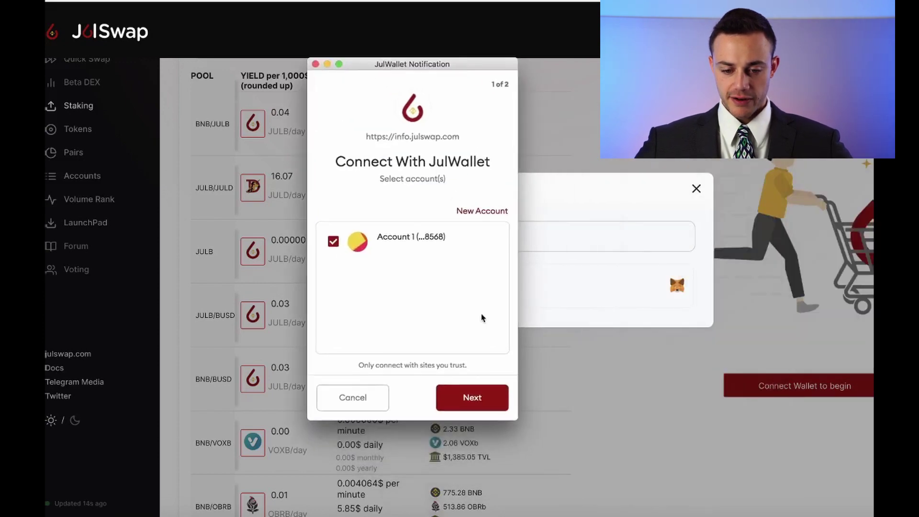
click(464, 399)
click(466, 397)
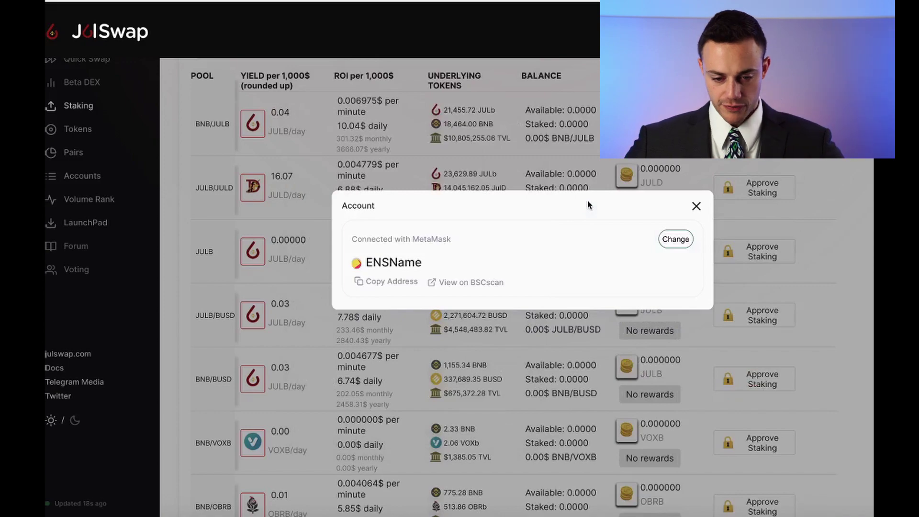
click(697, 205)
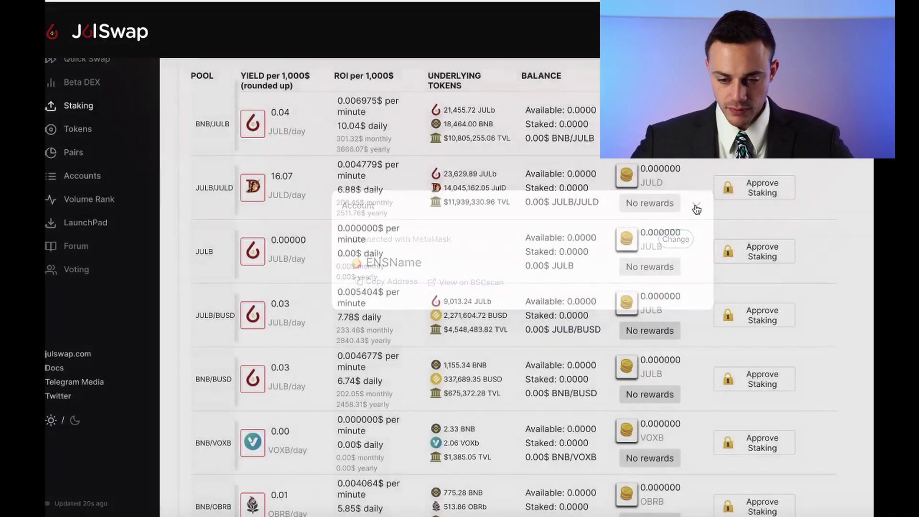
Look through the Main Staking pools, comparing yields and ROI, and locate the JULD/BNB pool.
scroll(696, 206, down, 1)
scroll(514, 288, down, 3)
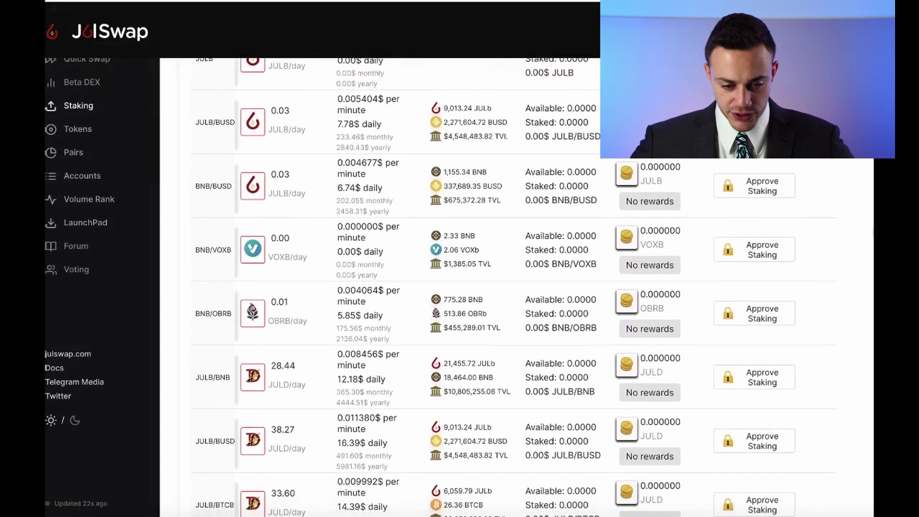
scroll(478, 287, up, 3)
scroll(479, 287, down, 1)
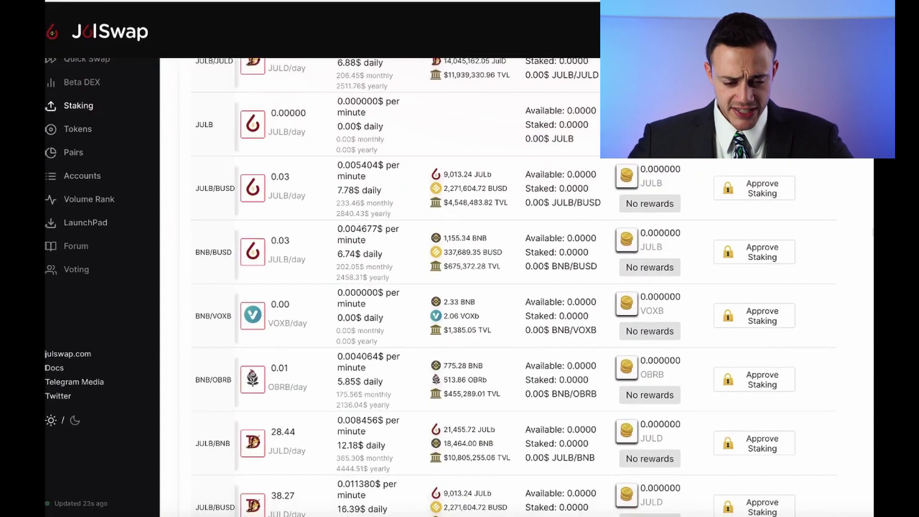
scroll(478, 287, up, 5)
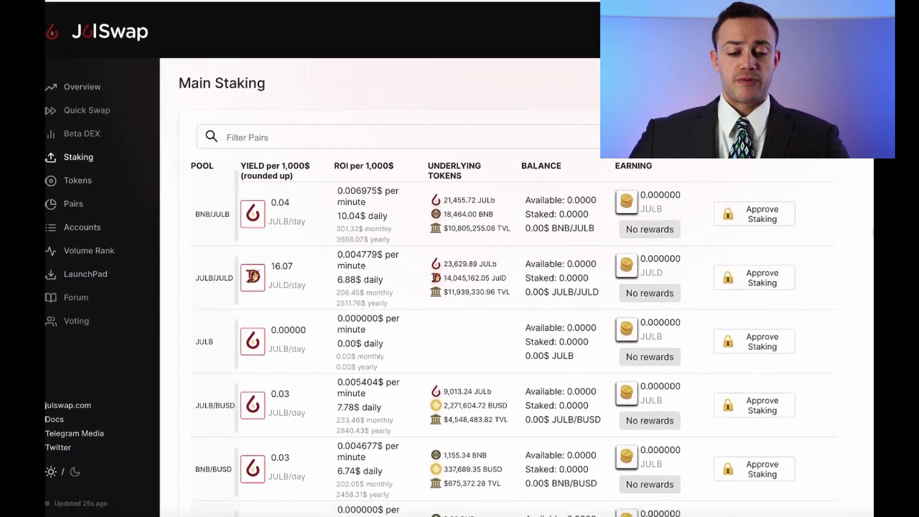
scroll(479, 287, down, 5)
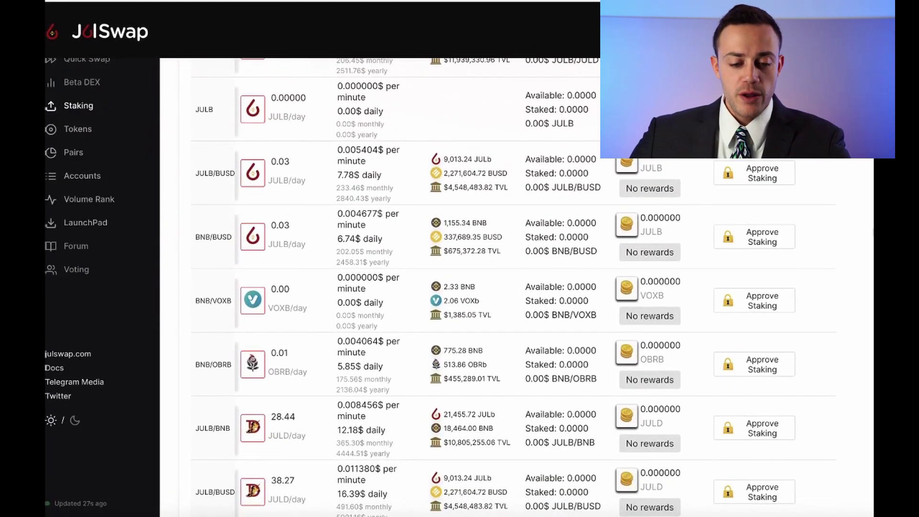
drag(195, 237, 231, 236)
scroll(231, 237, down, 4)
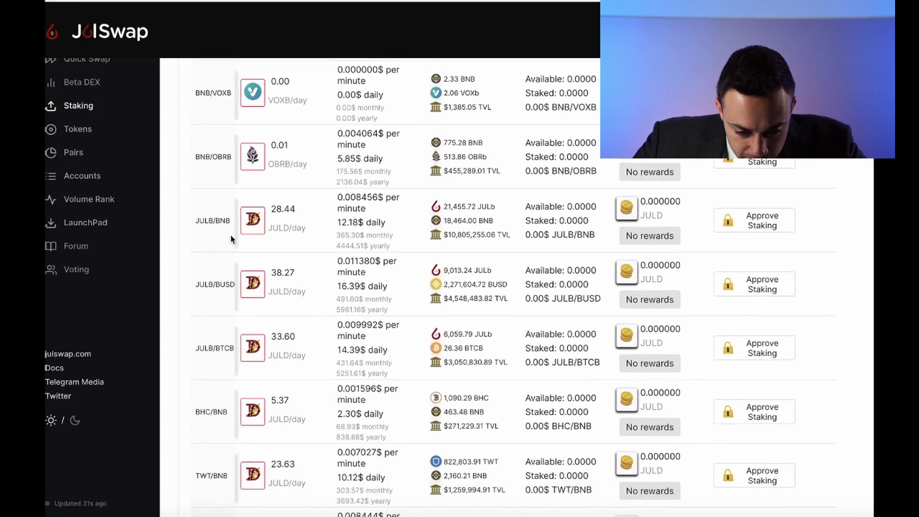
scroll(231, 239, down, 1)
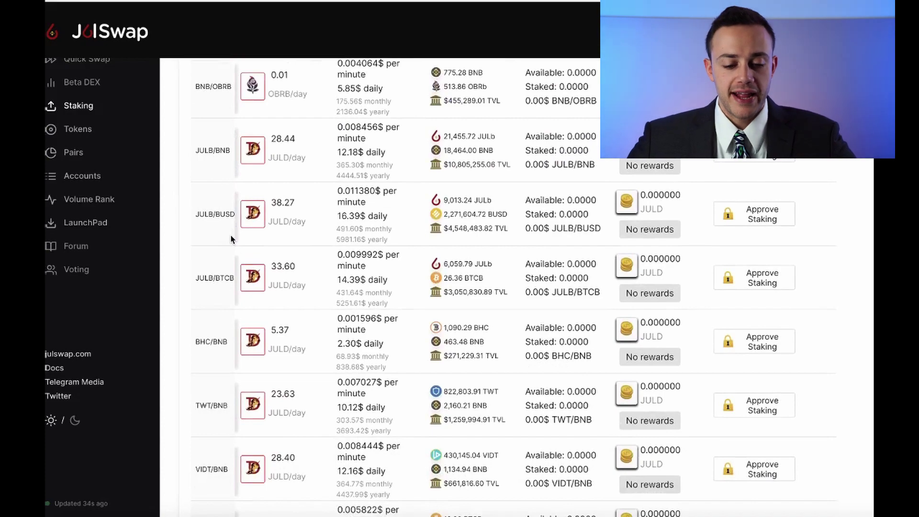
scroll(230, 239, down, 2)
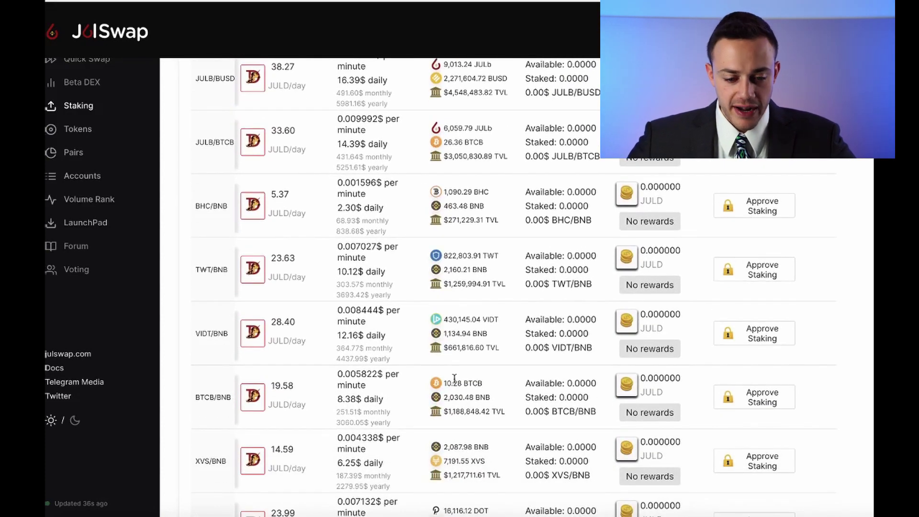
scroll(454, 378, down, 6)
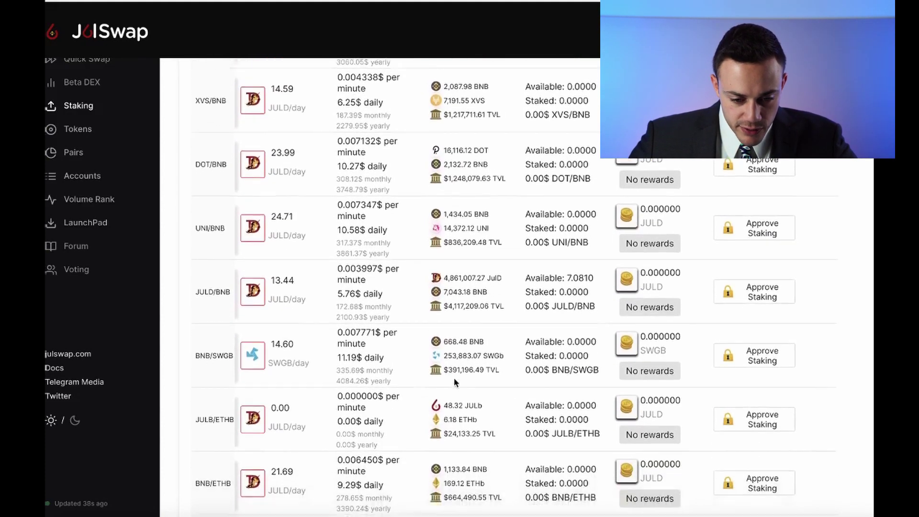
scroll(454, 379, down, 1)
drag(193, 269, 234, 278)
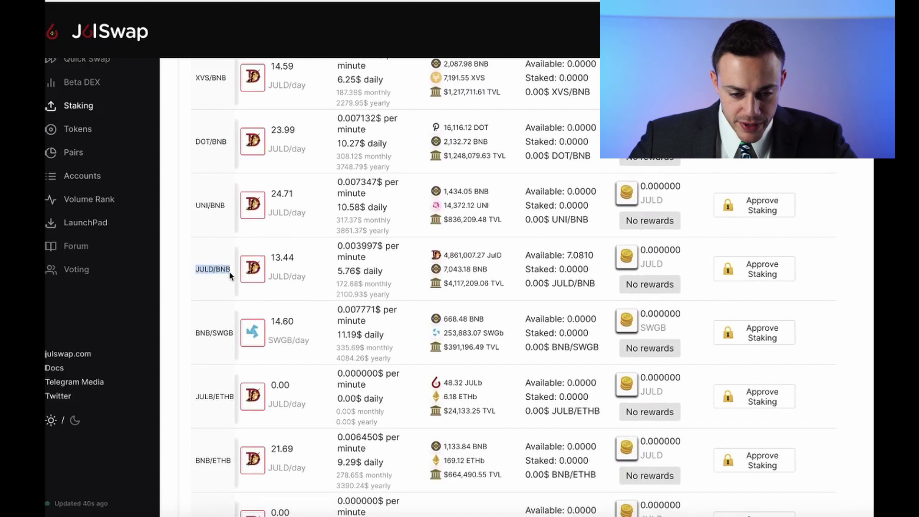
click(233, 278)
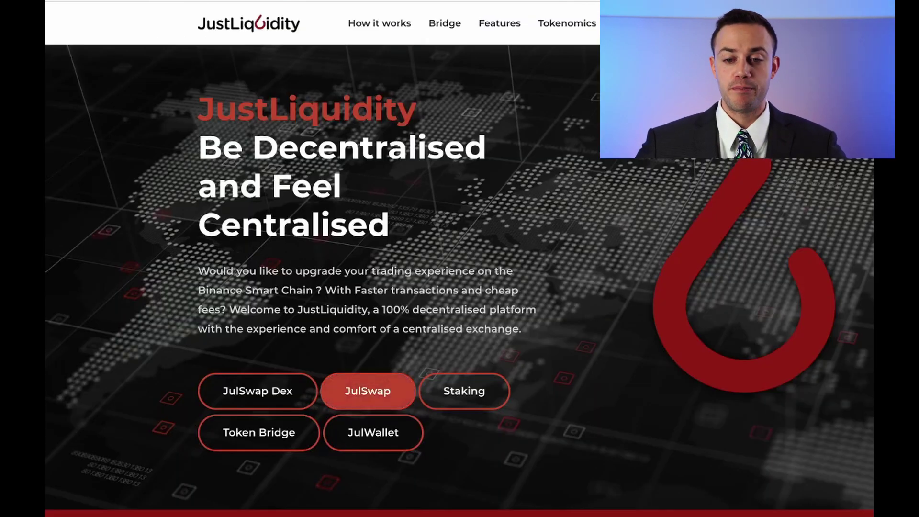
click(369, 388)
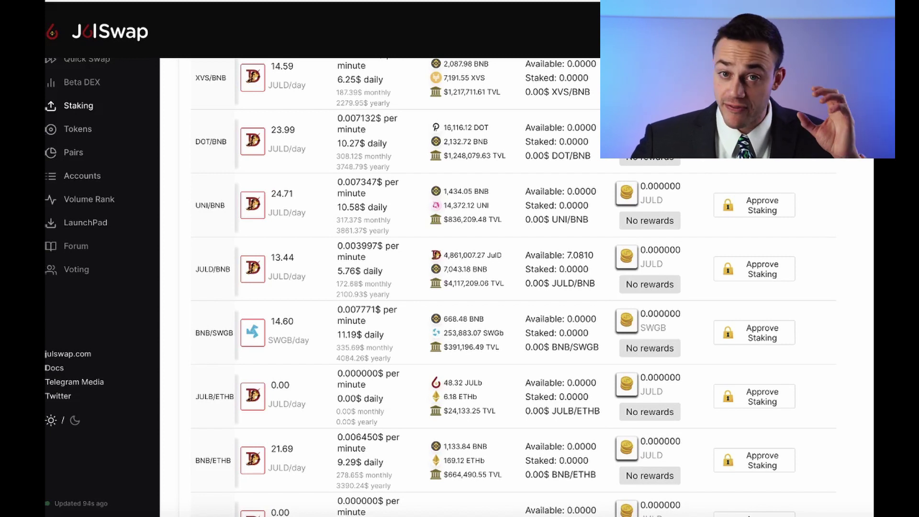
Approve staking for the JULD/BNB pool, confirm the request in JulWallet, and dismiss the completion alert.
click(765, 270)
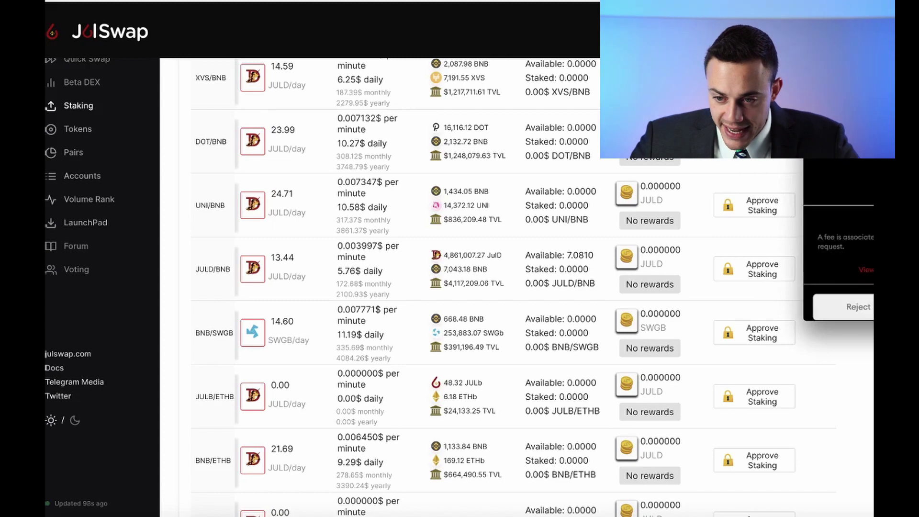
click(616, 357)
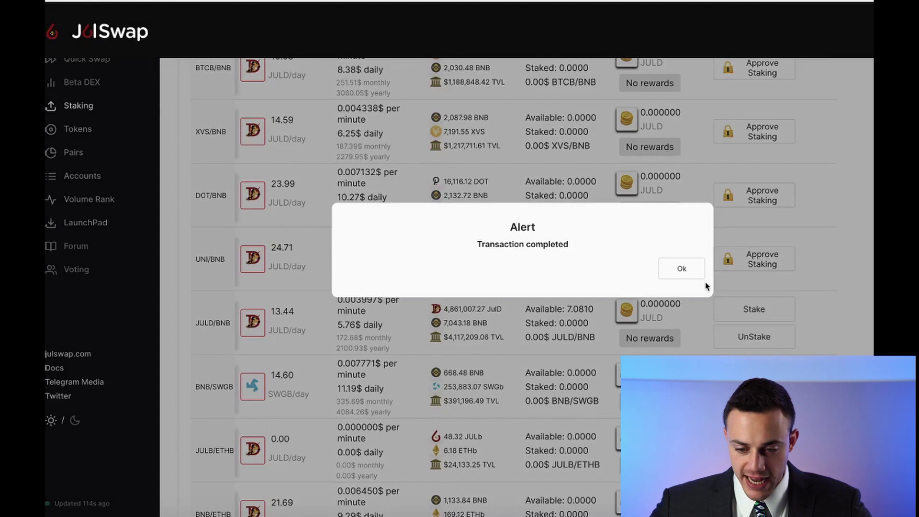
click(682, 268)
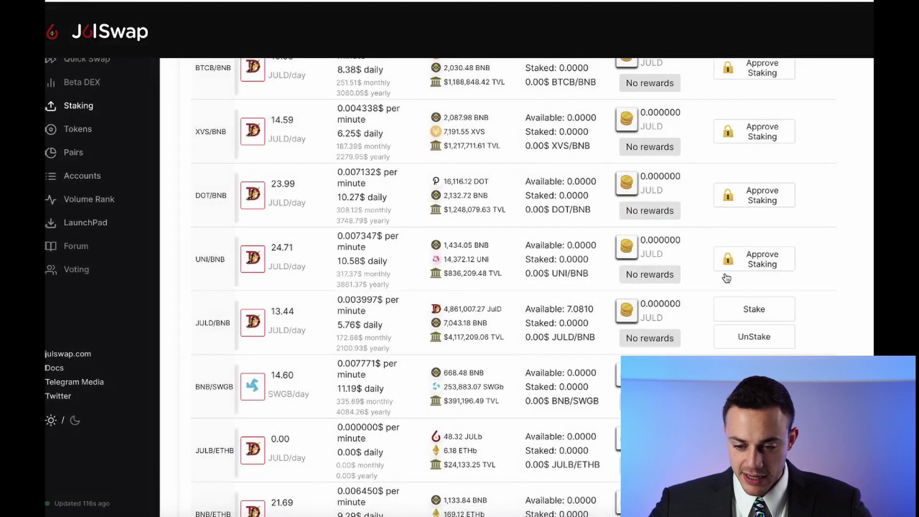
Stake the maximum available JULD/BNB tokens, confirm the transaction in JulWallet, and dismiss the completion alert.
click(747, 312)
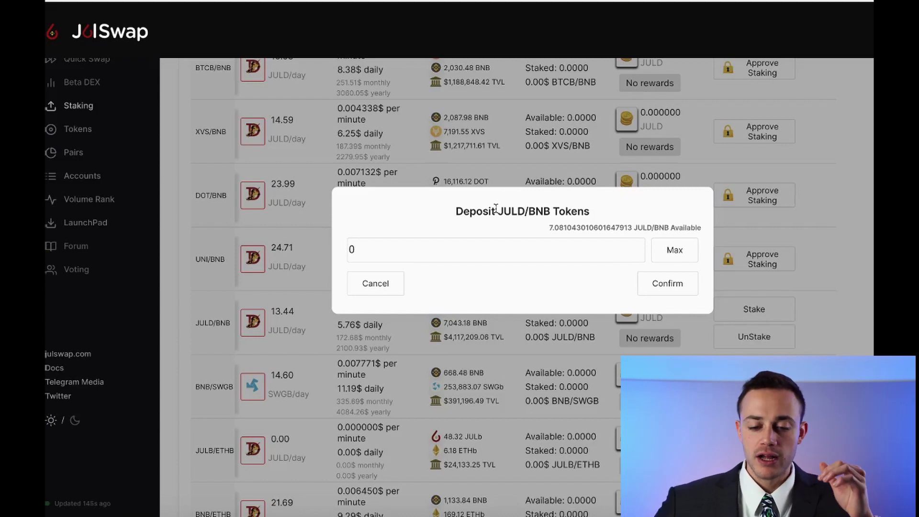
click(667, 257)
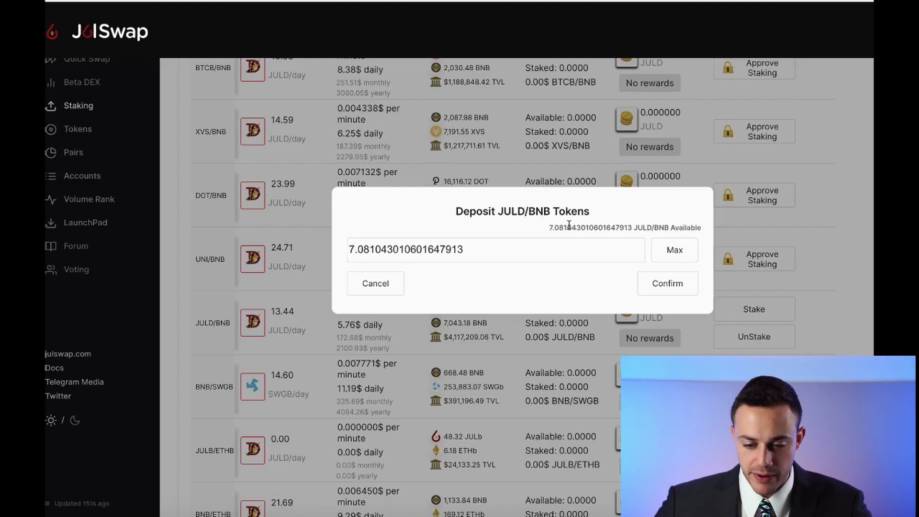
click(657, 283)
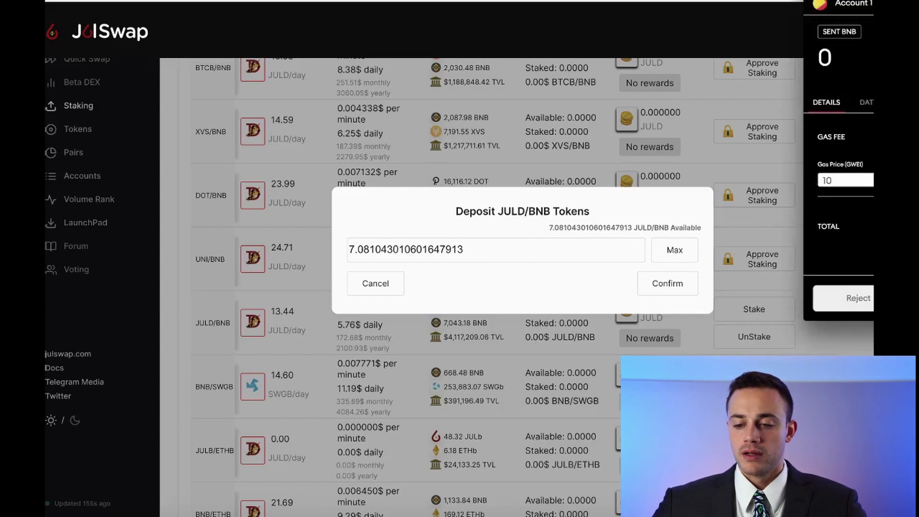
drag(718, 7, 529, 7)
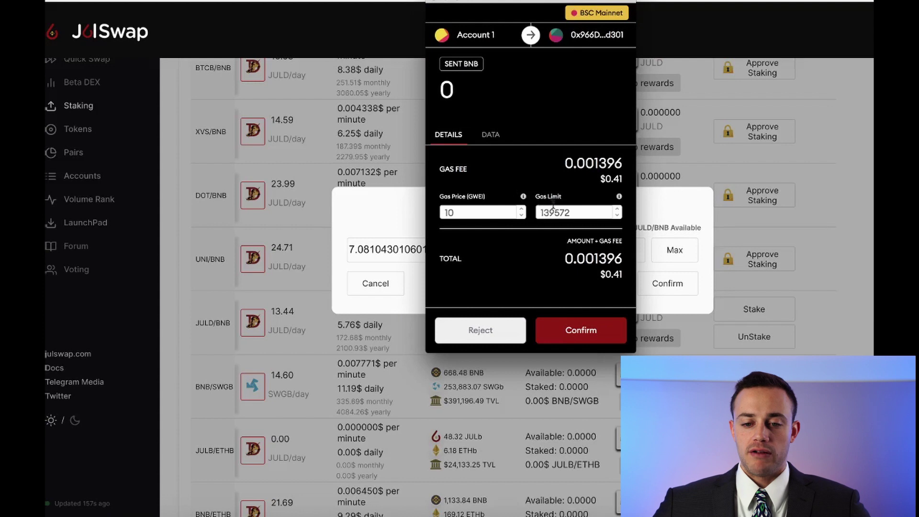
click(555, 330)
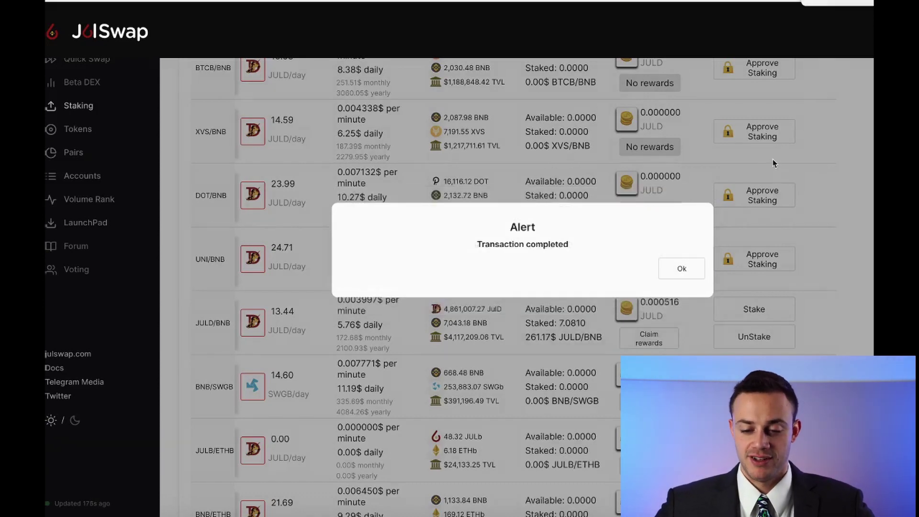
click(688, 265)
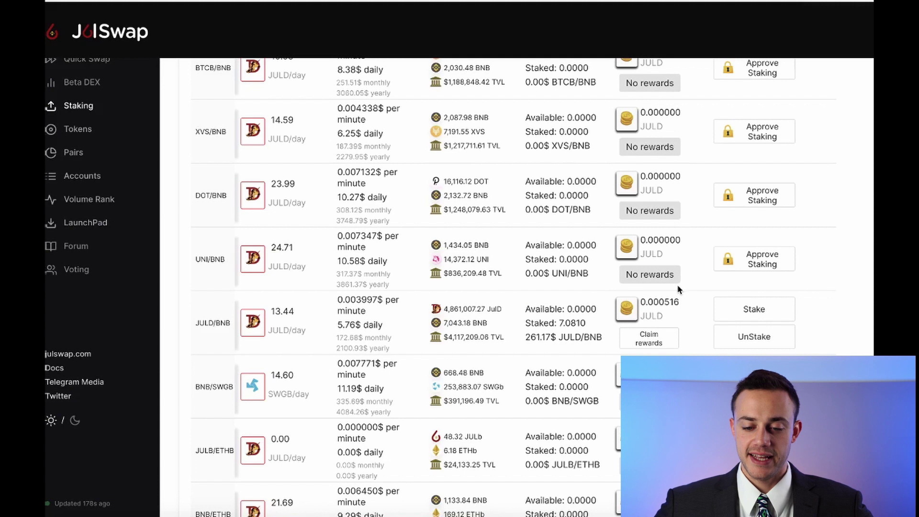
Check the staked amount and earnings of the JULD/BNB pool, and look through the remaining pools down to the NFT entries.
drag(526, 324, 592, 327)
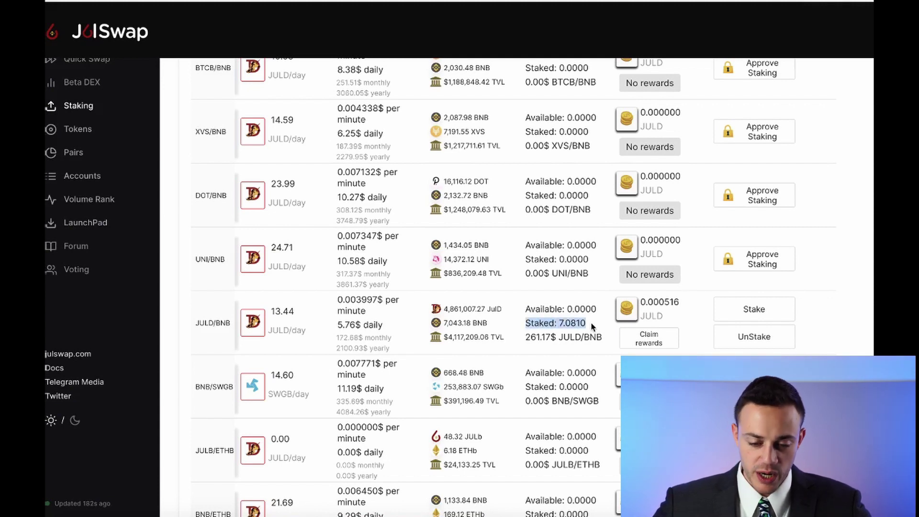
click(683, 304)
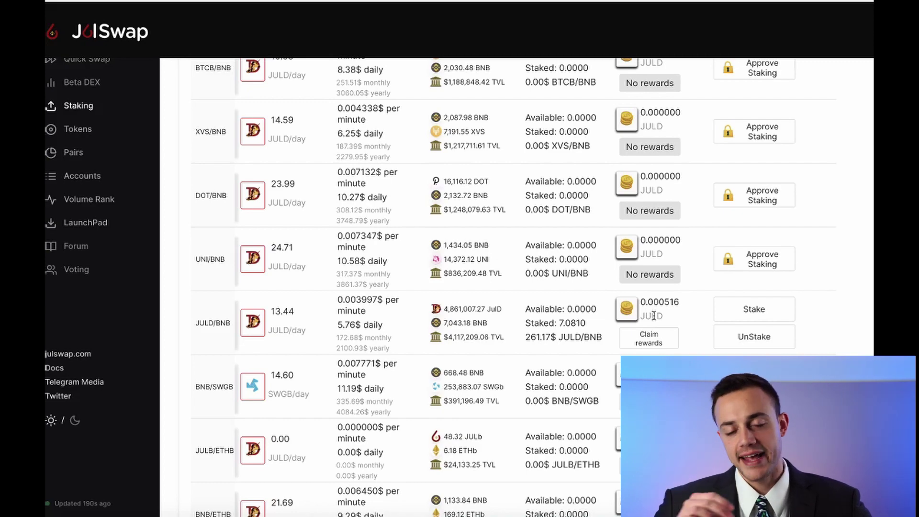
scroll(654, 316, down, 8)
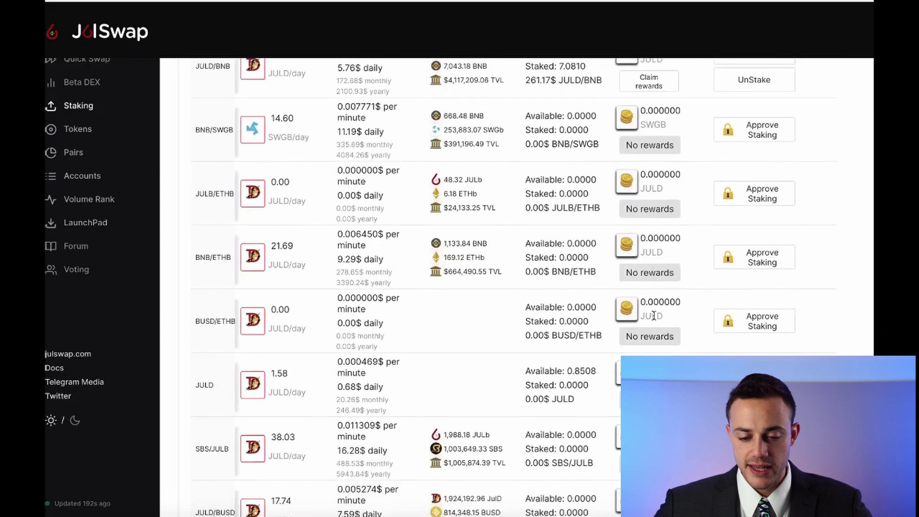
scroll(654, 316, down, 20)
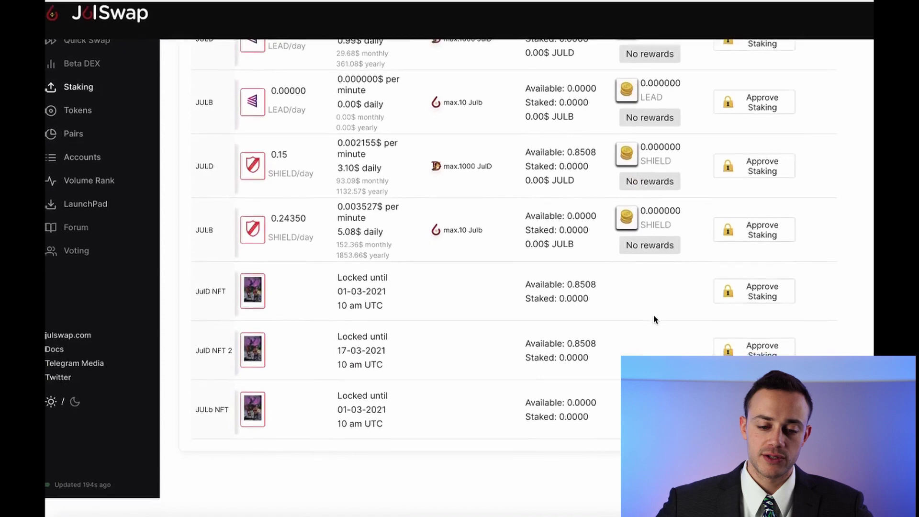